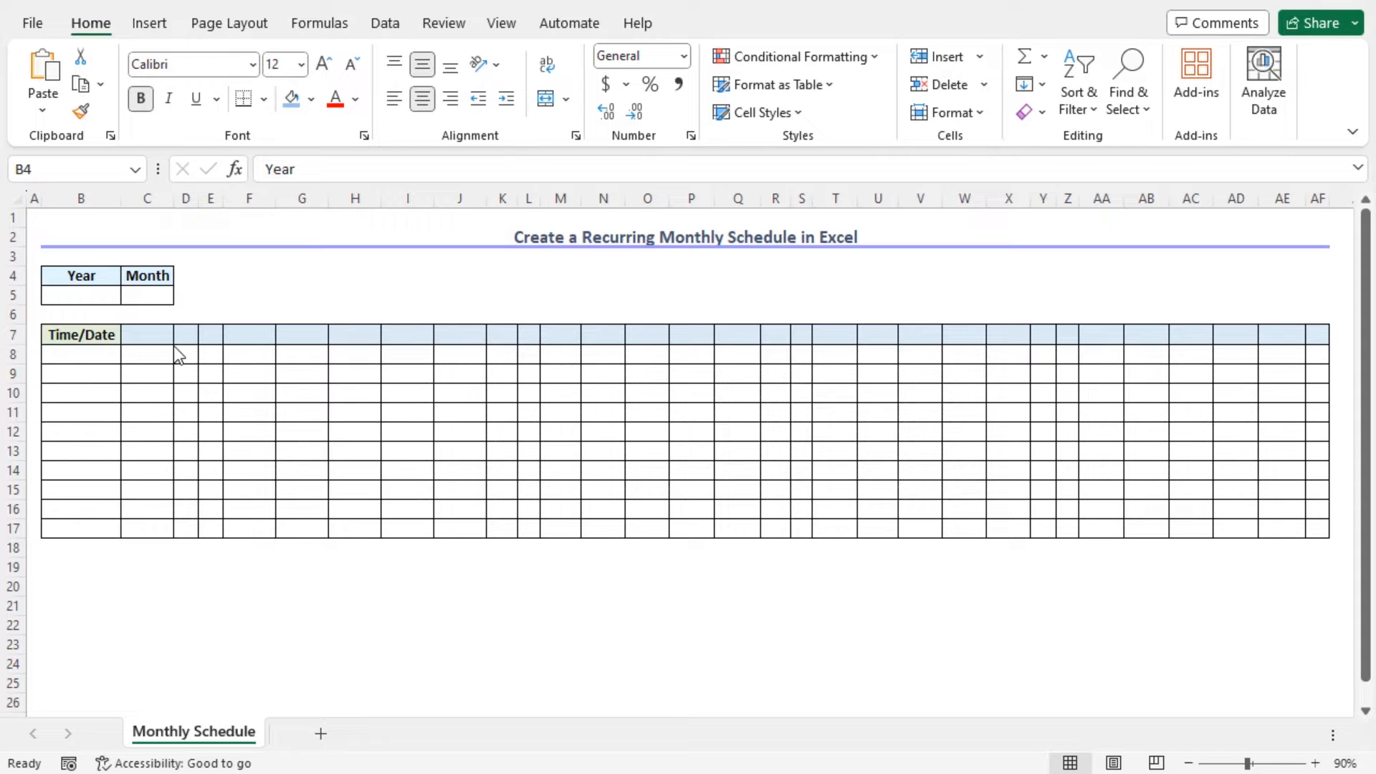
Step: Enter 2023 as the Year and 9 as the Month under their headers
click(78, 276)
click(151, 276)
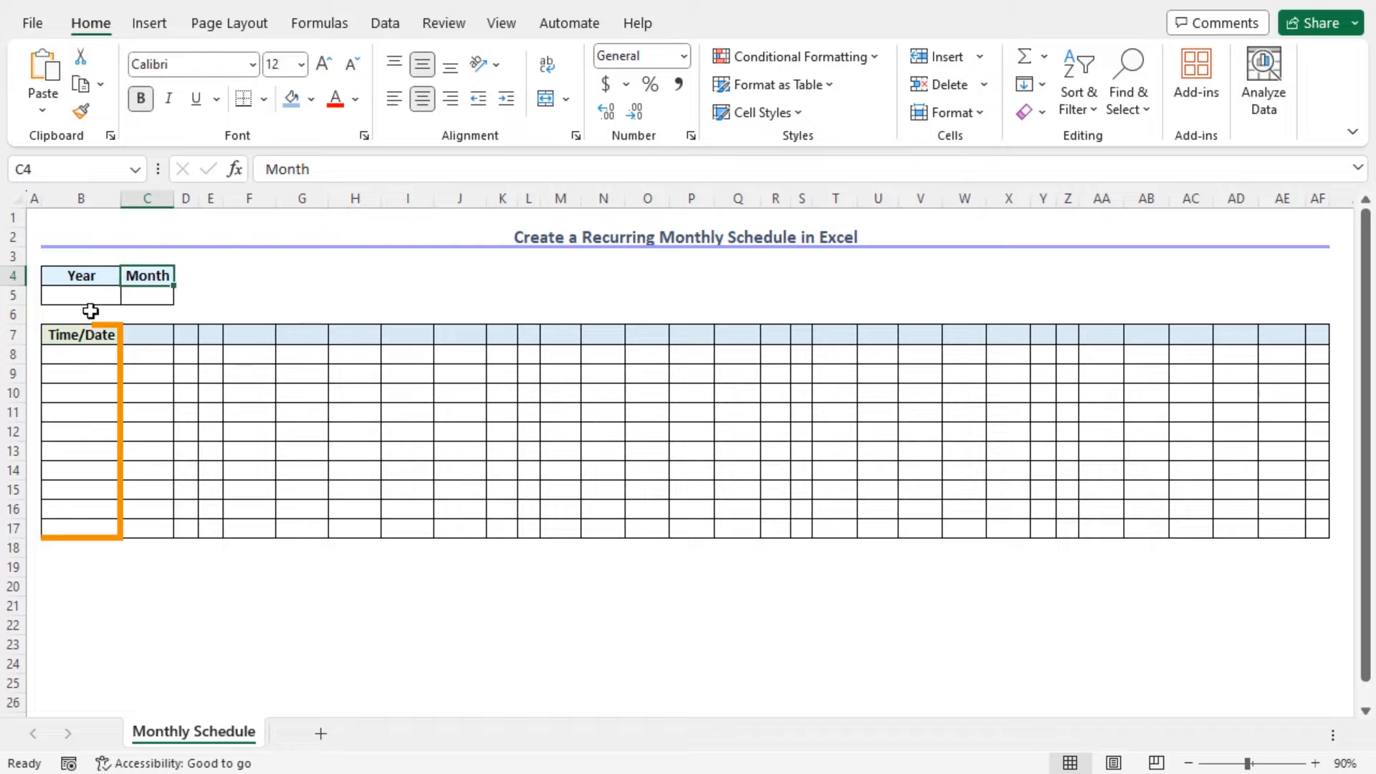
click(67, 335)
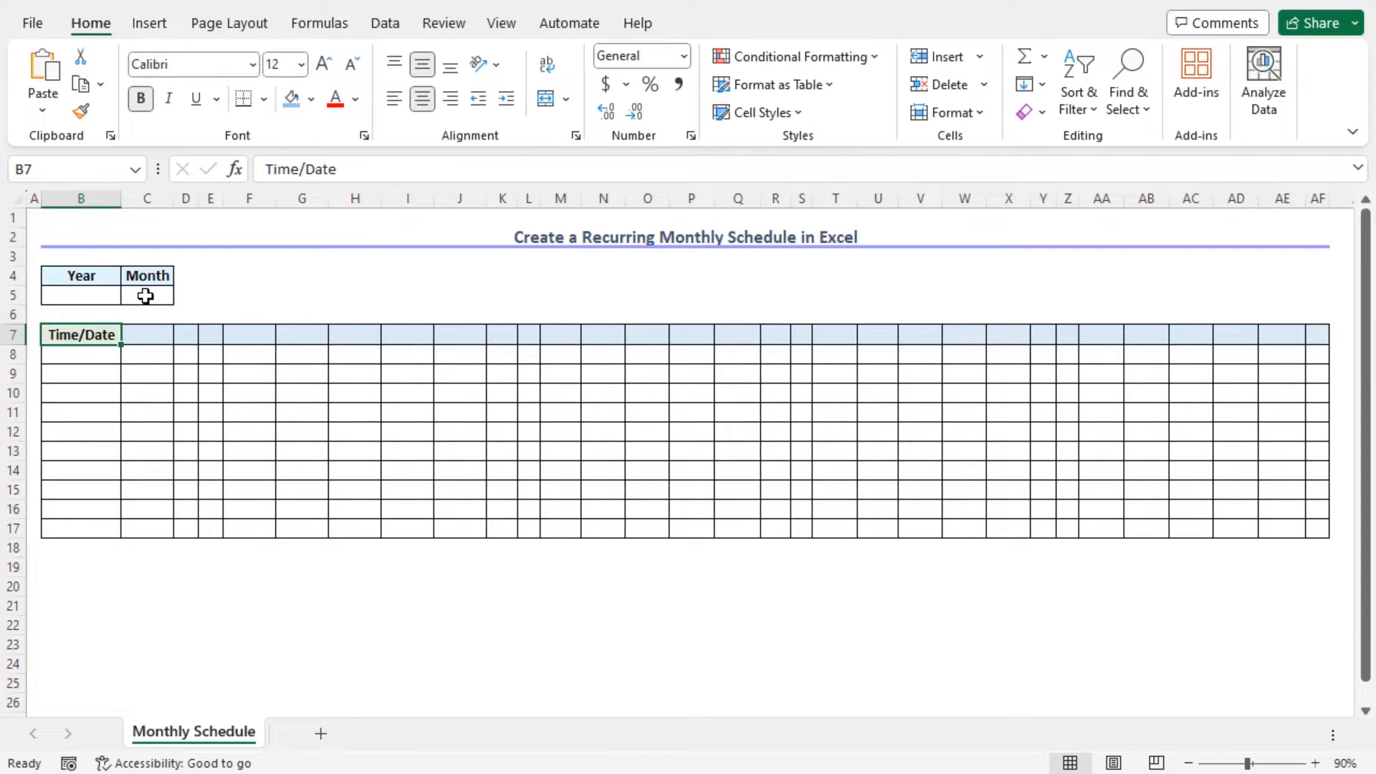
click(84, 298)
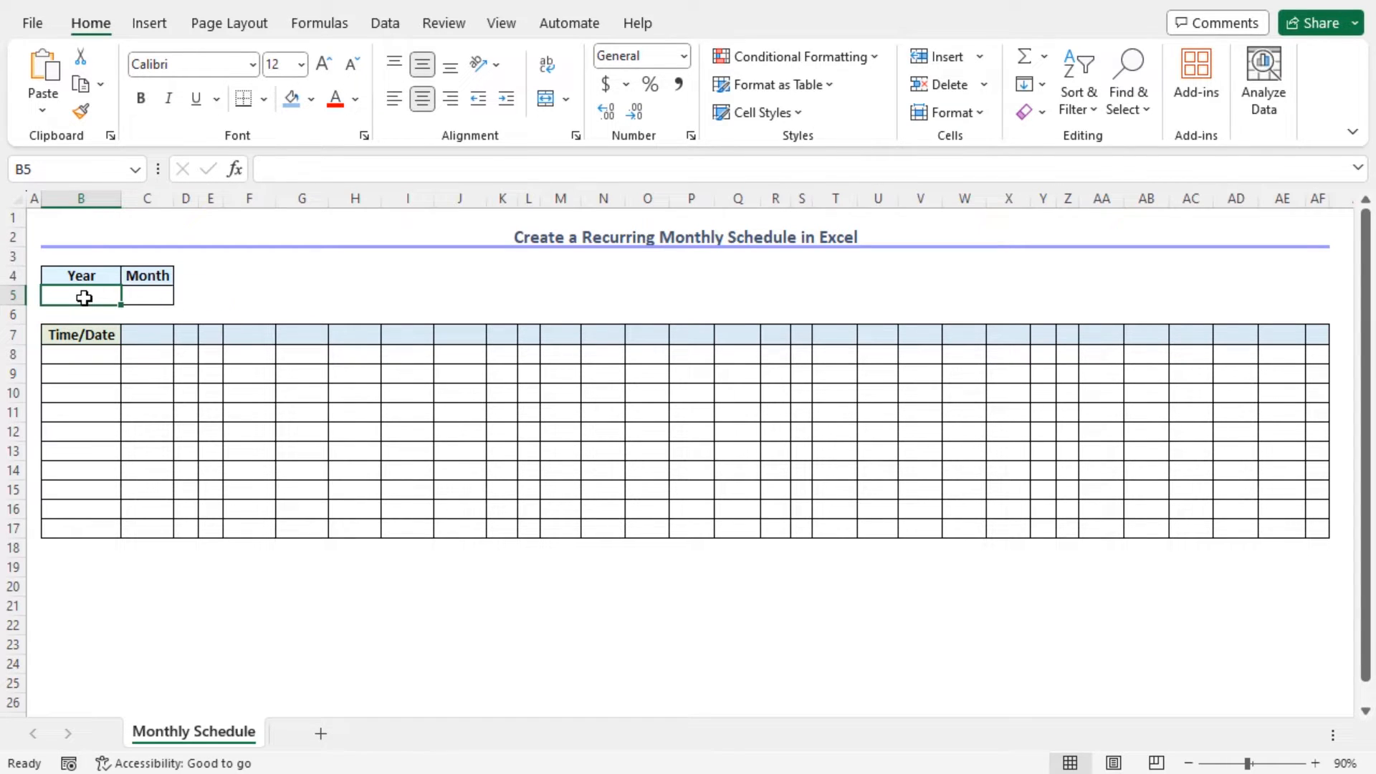
text(2023)
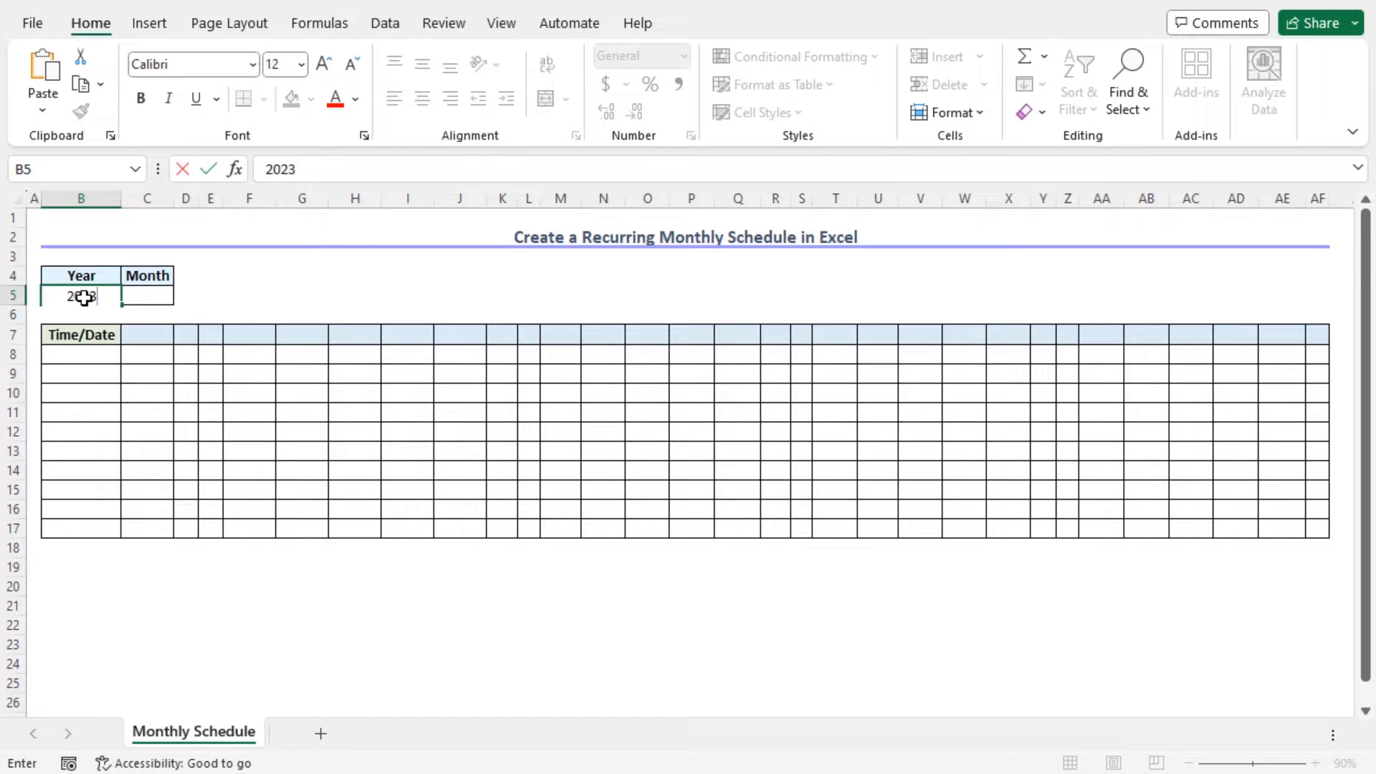
key(Tab)
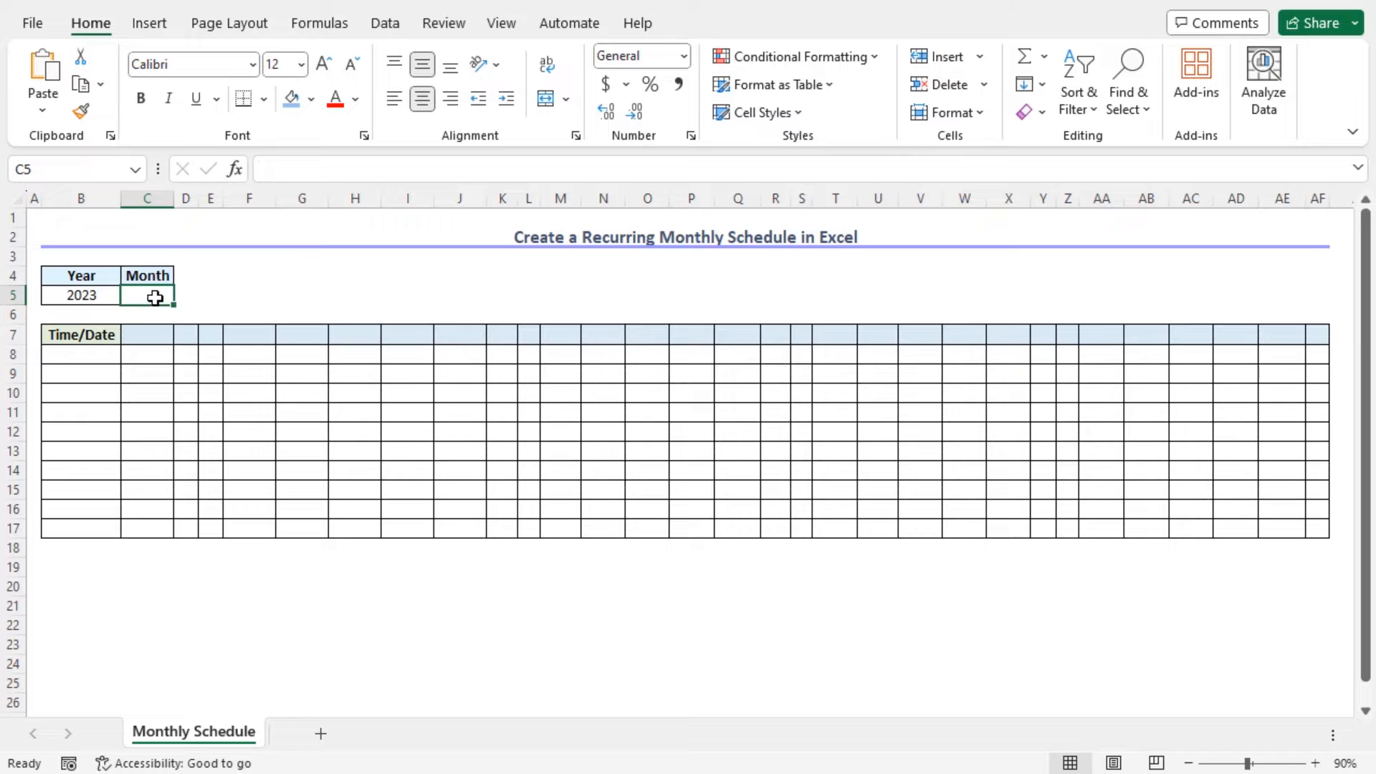
text(9)
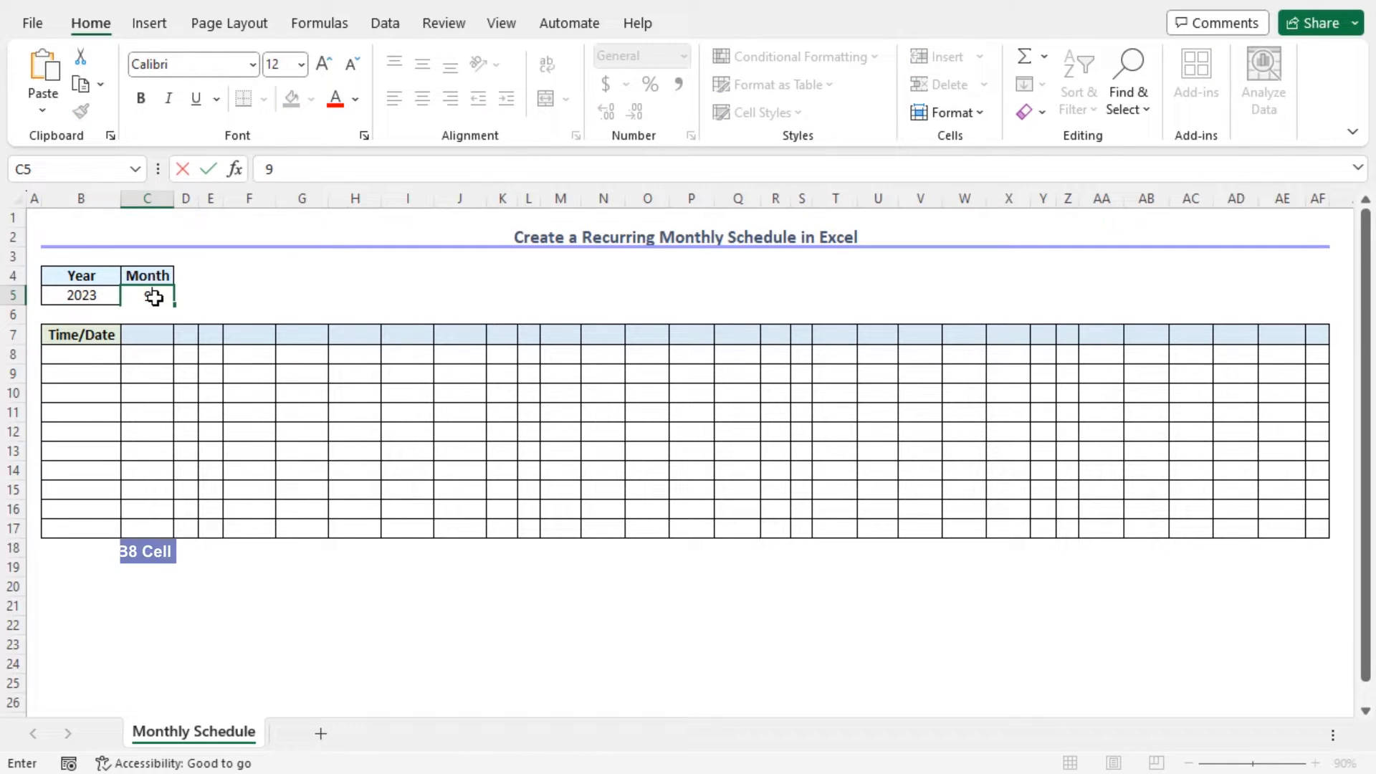
click(70, 358)
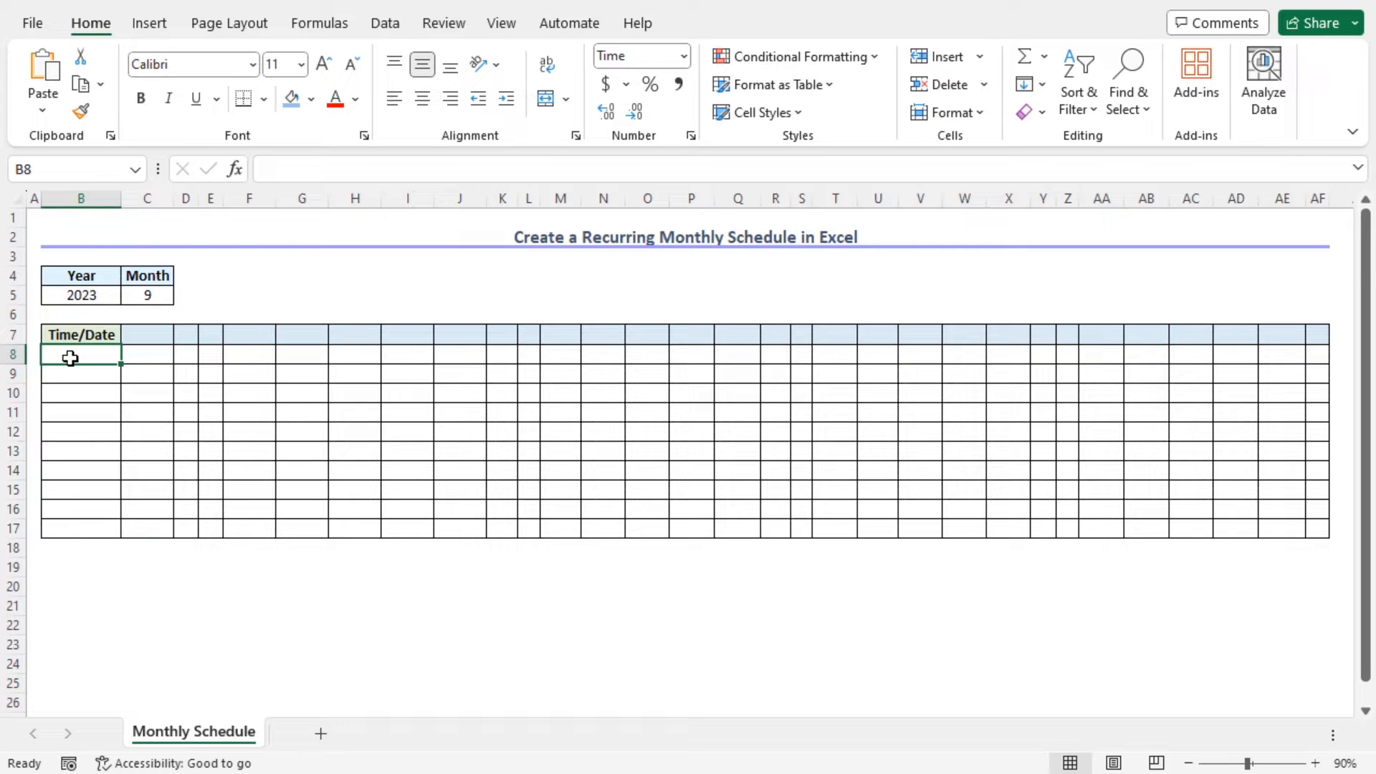
text(9:)
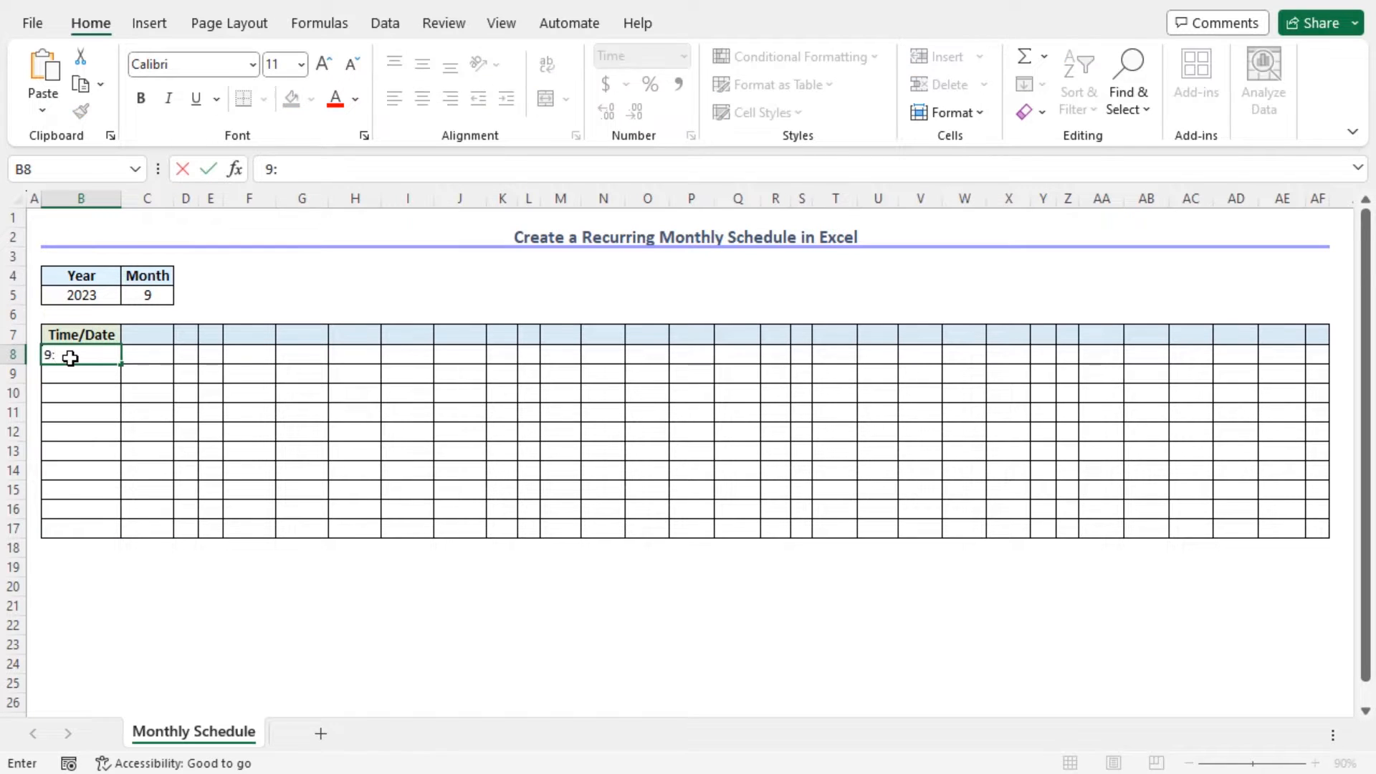
text(00 AM)
Step: Enter 9:00 AM as the first slot and fill hourly times down to 6:00 PM
key(Return)
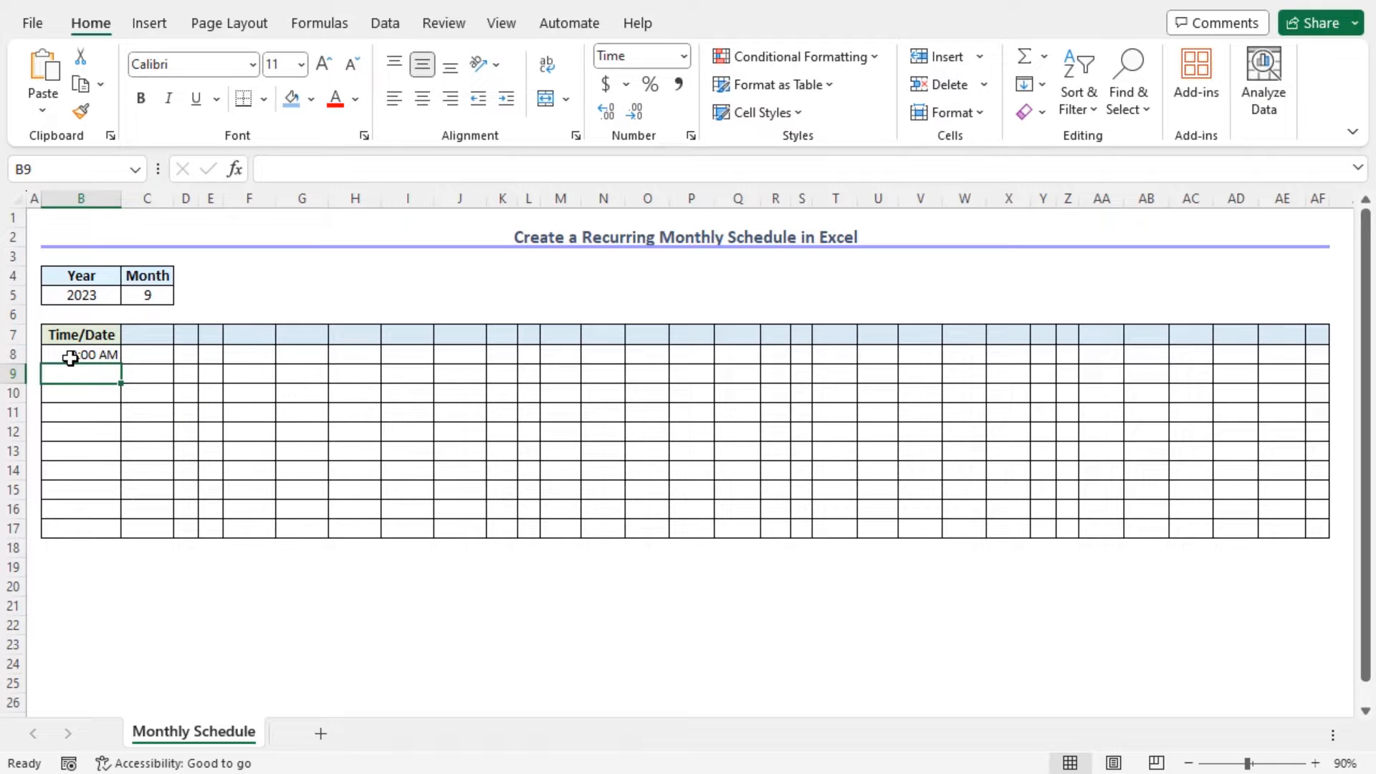
click(116, 355)
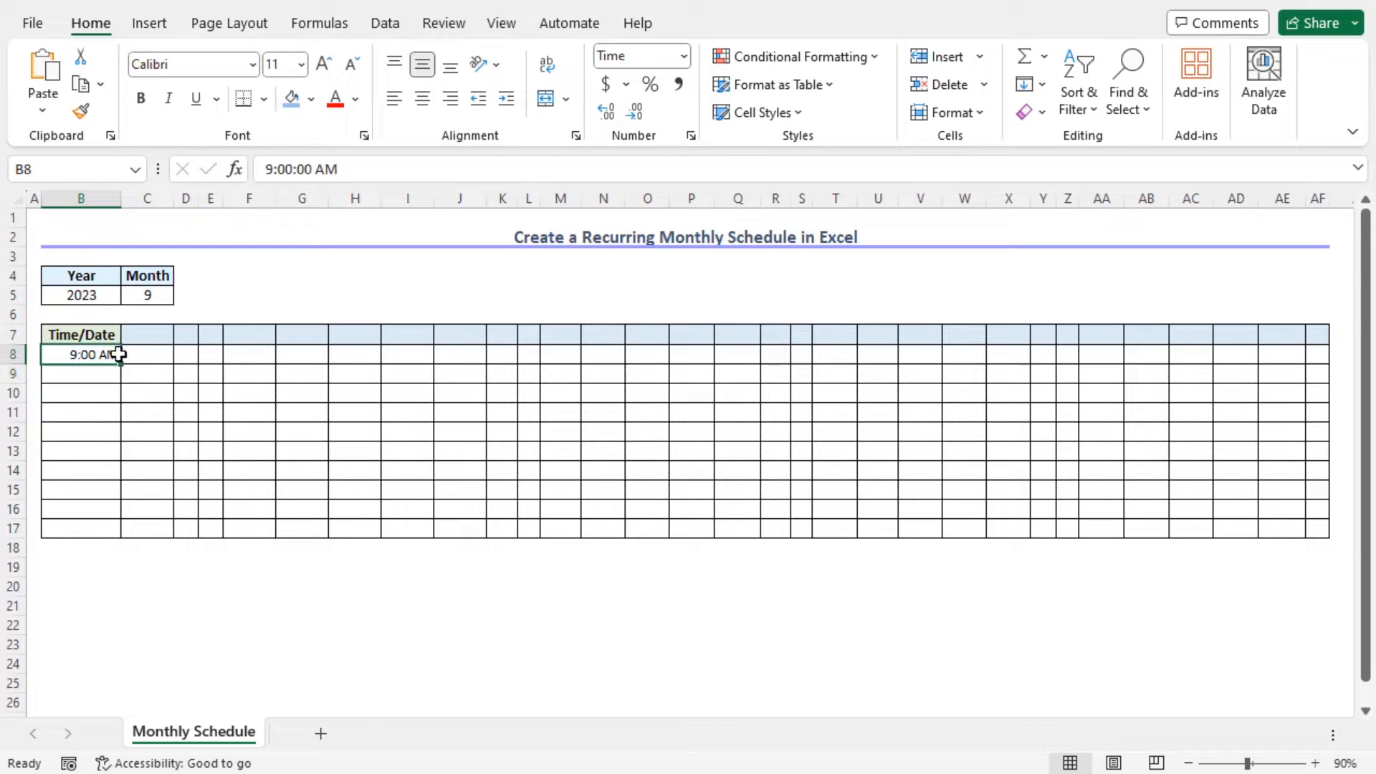
double_click(120, 363)
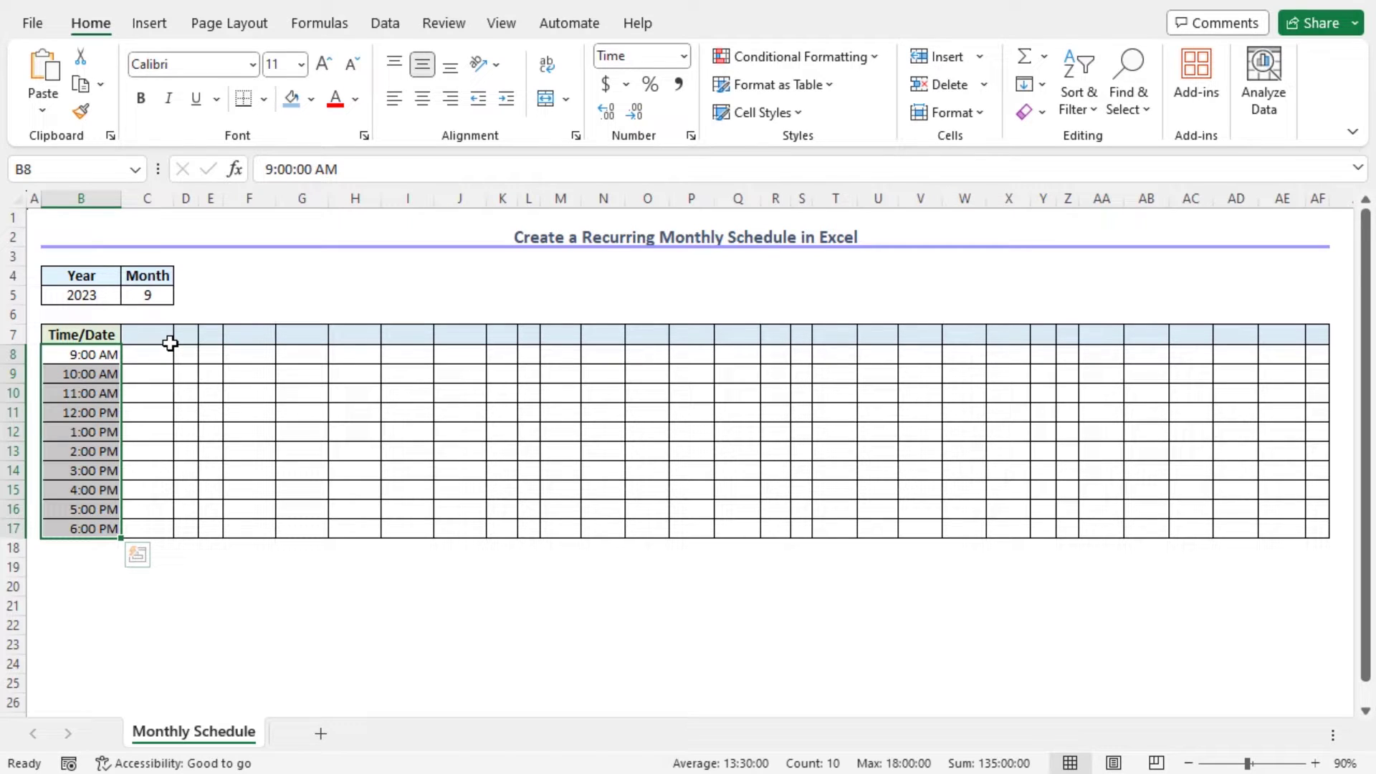
Step: Bring up the Custom number-format category for the date header row C7:AF7
drag(148, 333, 1321, 340)
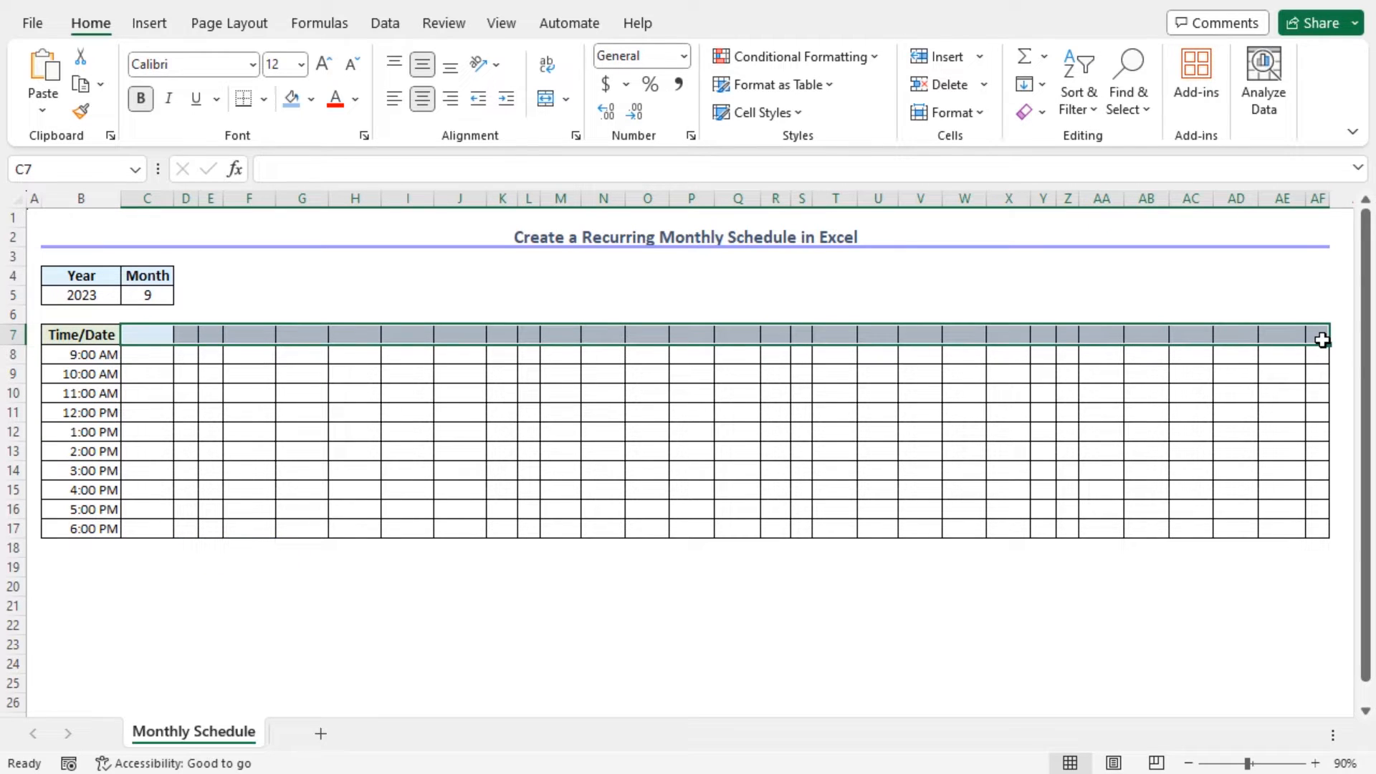
key(ctrl+1)
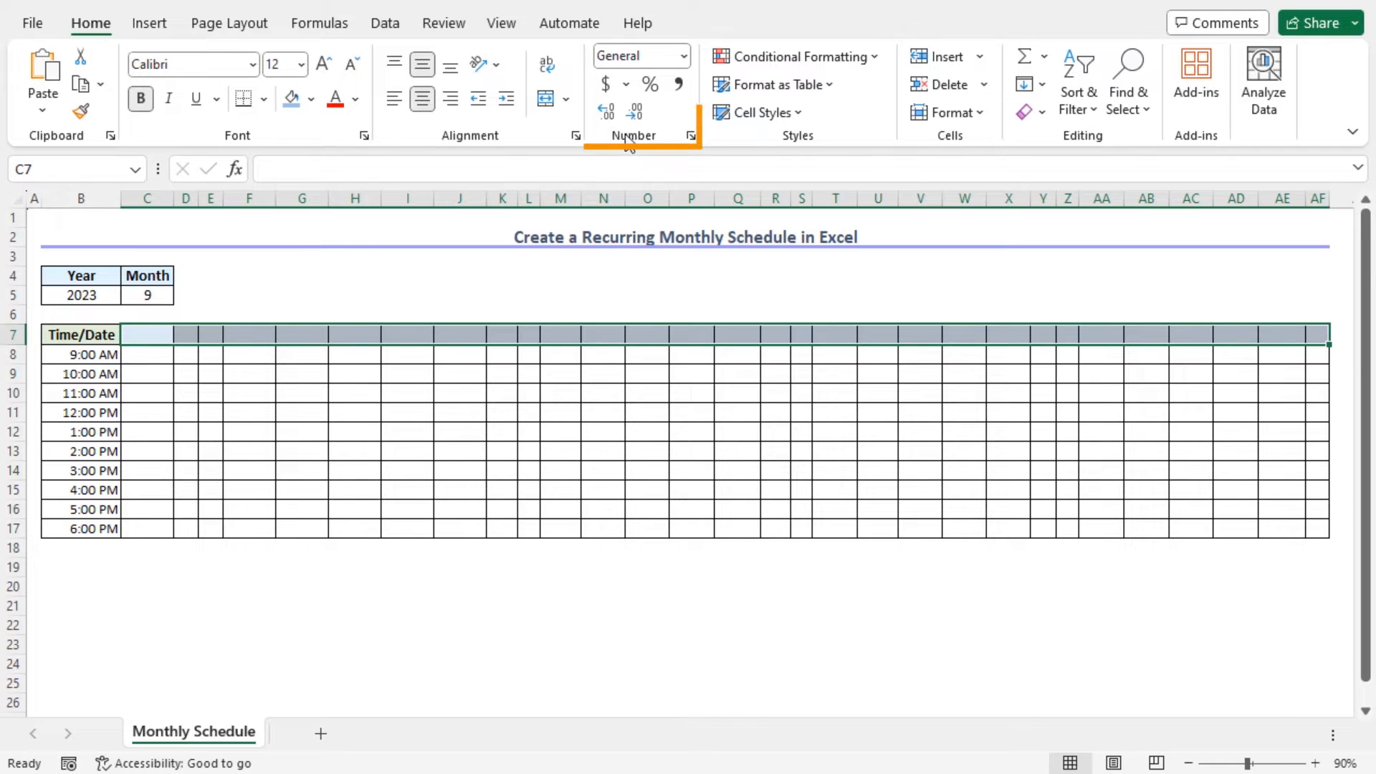
click(685, 56)
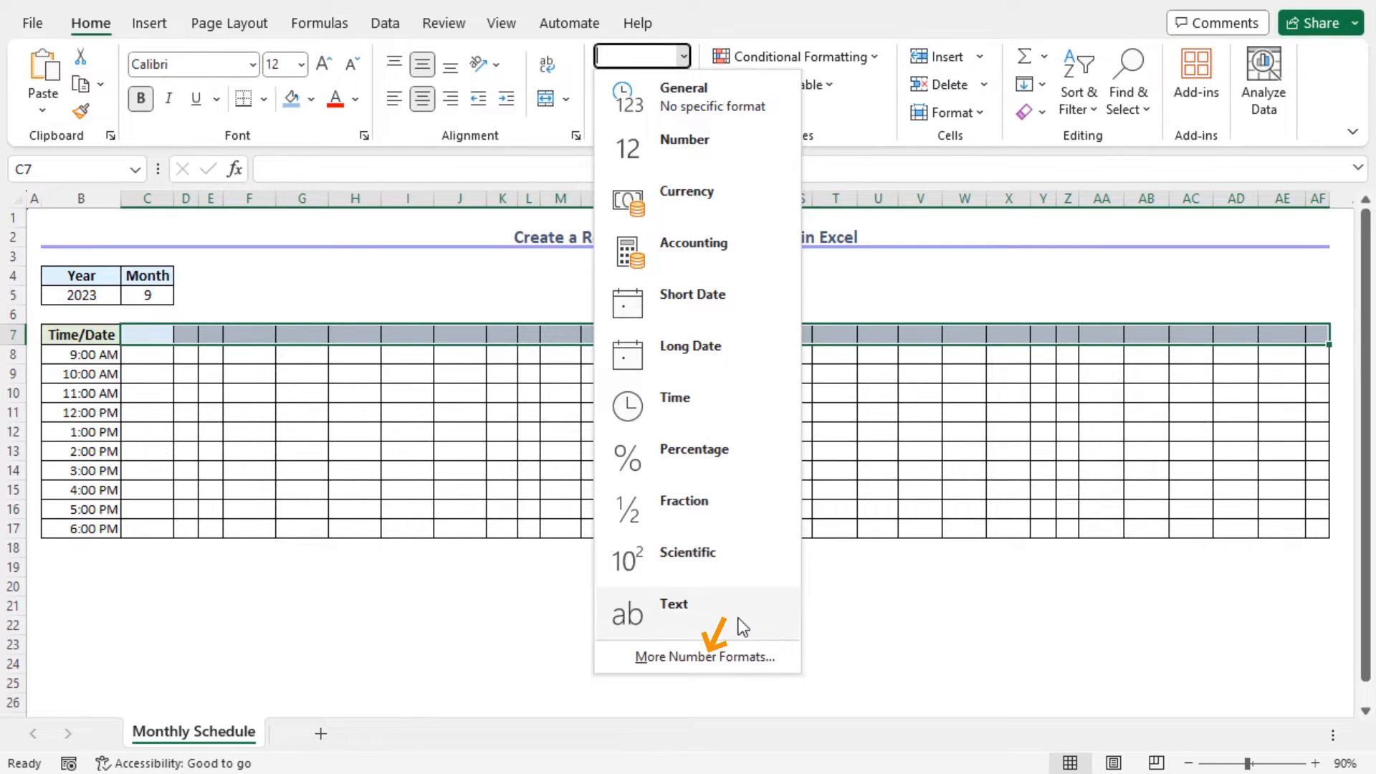
click(730, 657)
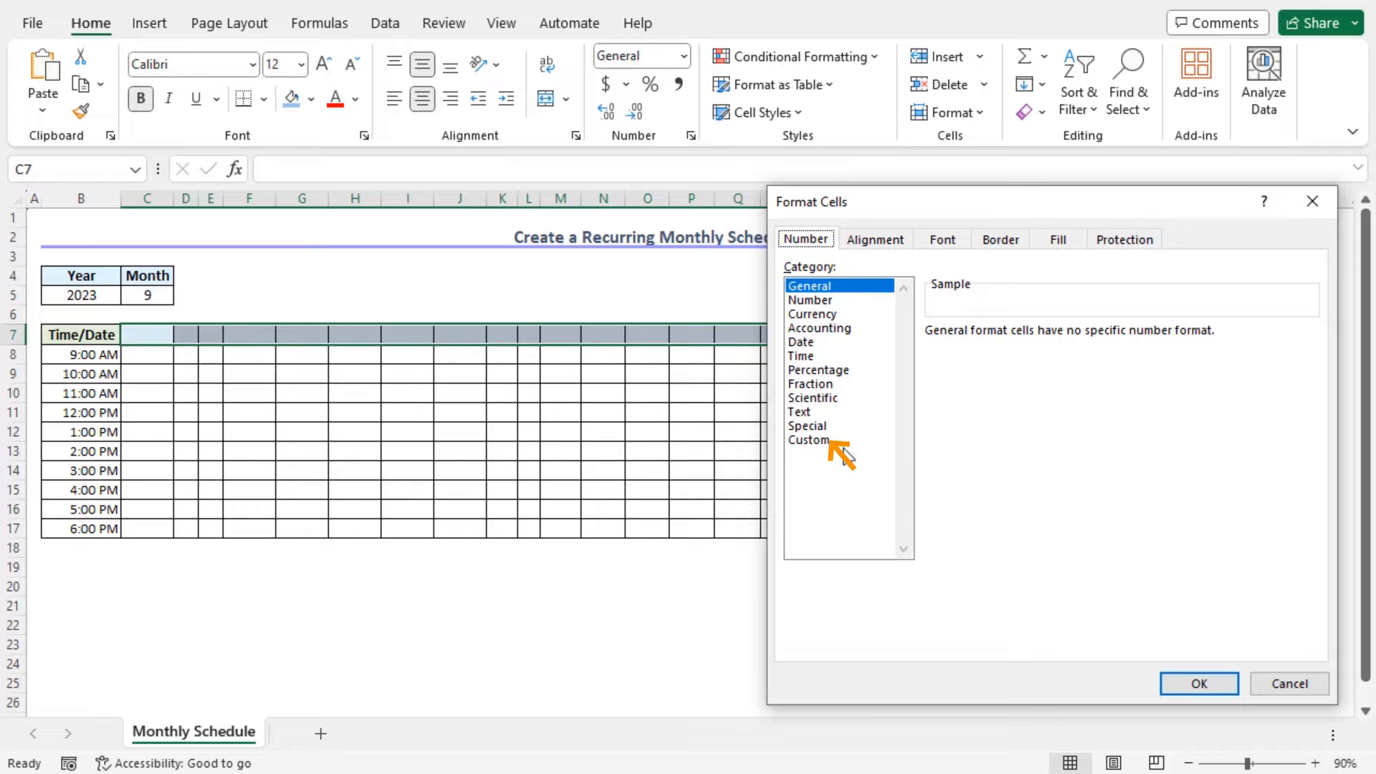
click(810, 440)
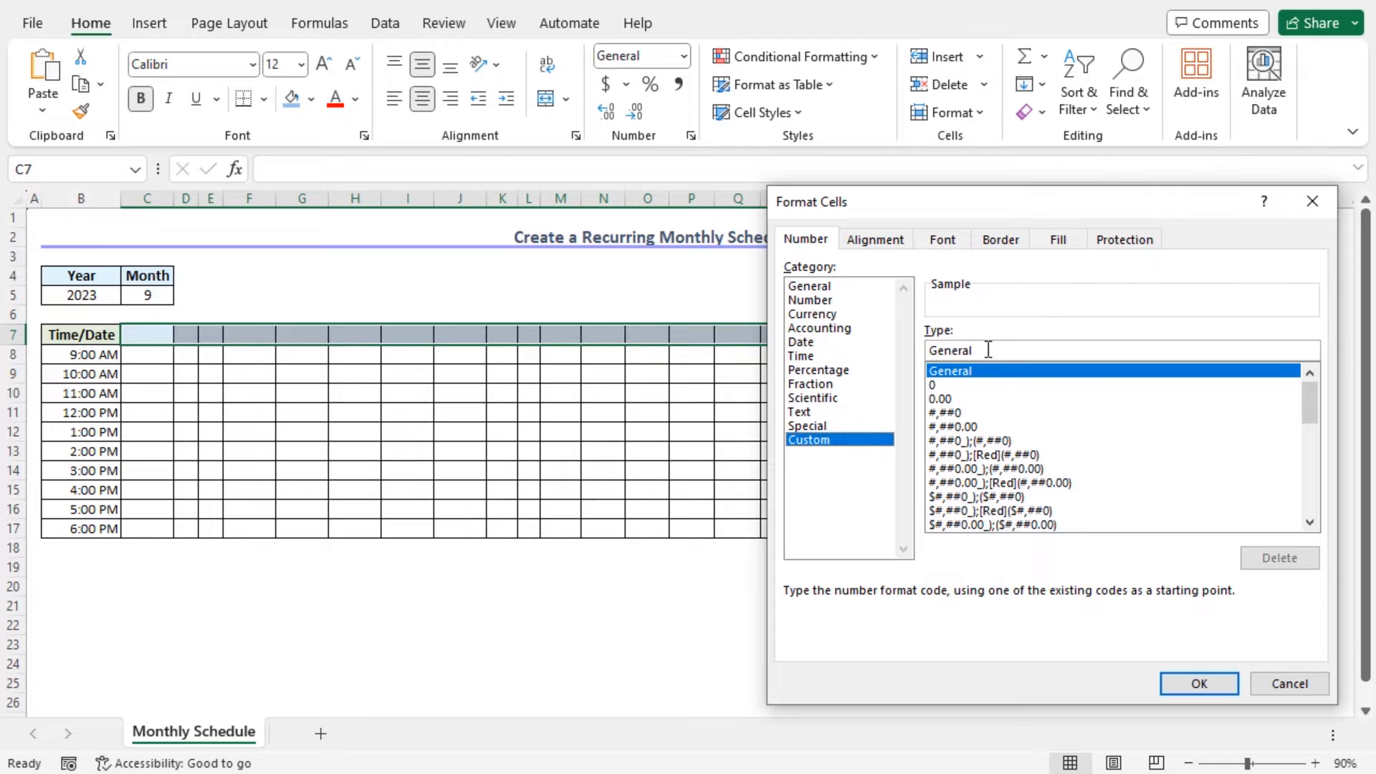
Step: Replace General with the custom code ddd dd and apply it to the header row
drag(987, 350, 906, 352)
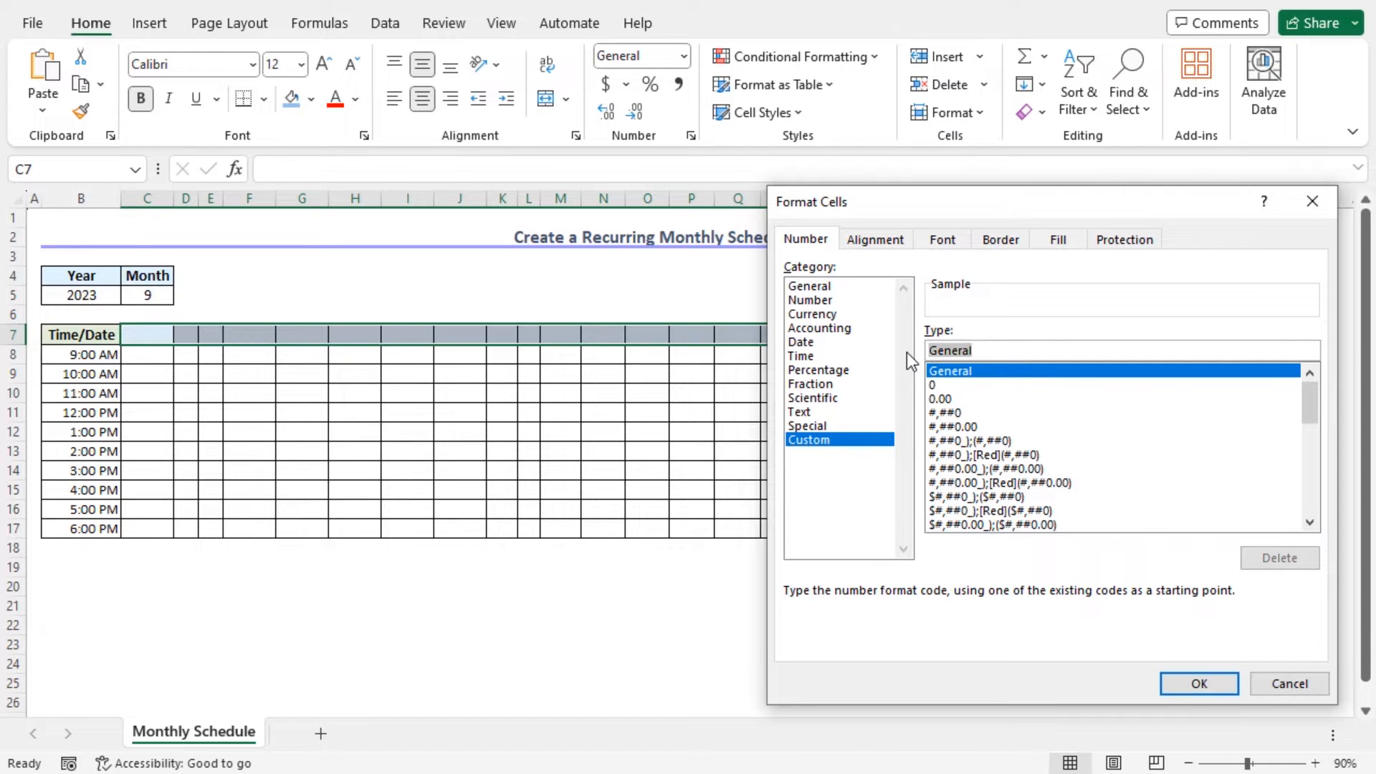
text(ddd)
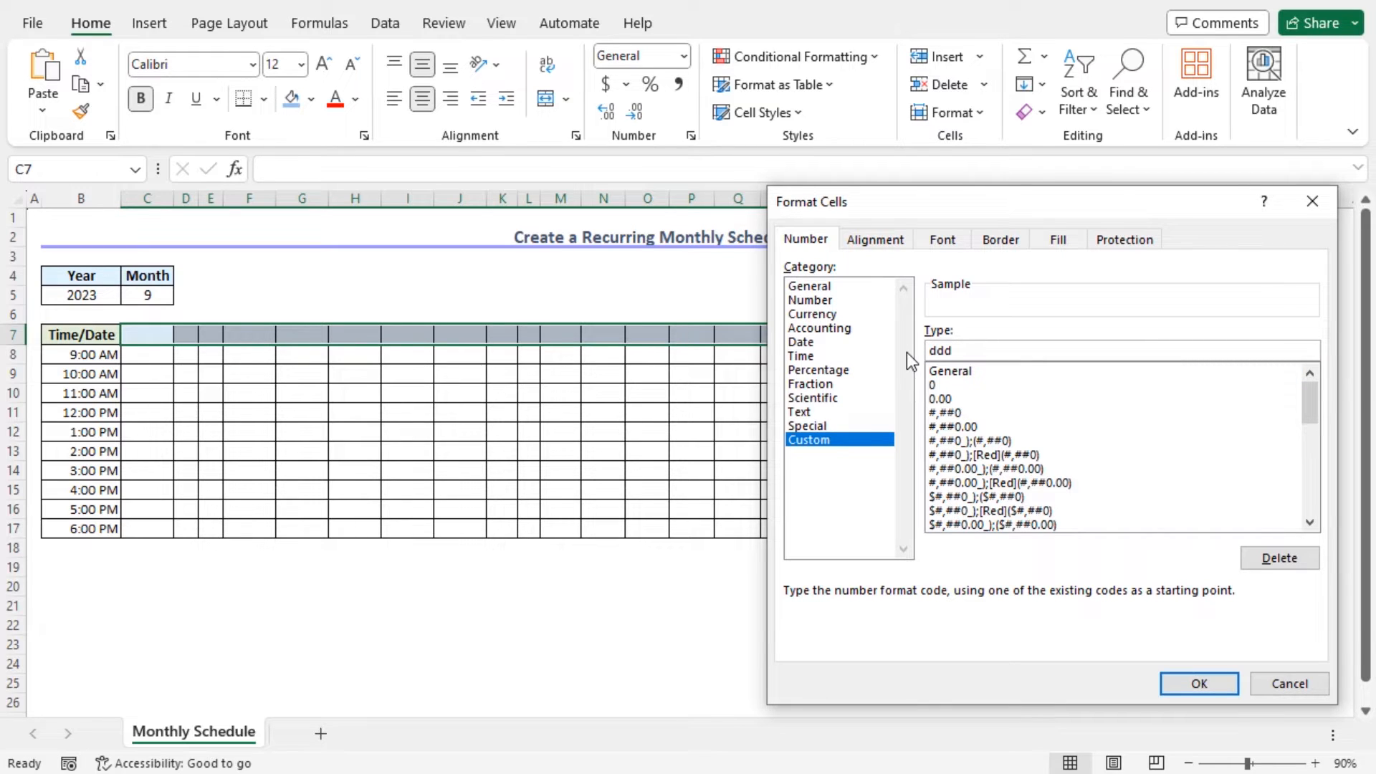
text(dd)
click(1199, 685)
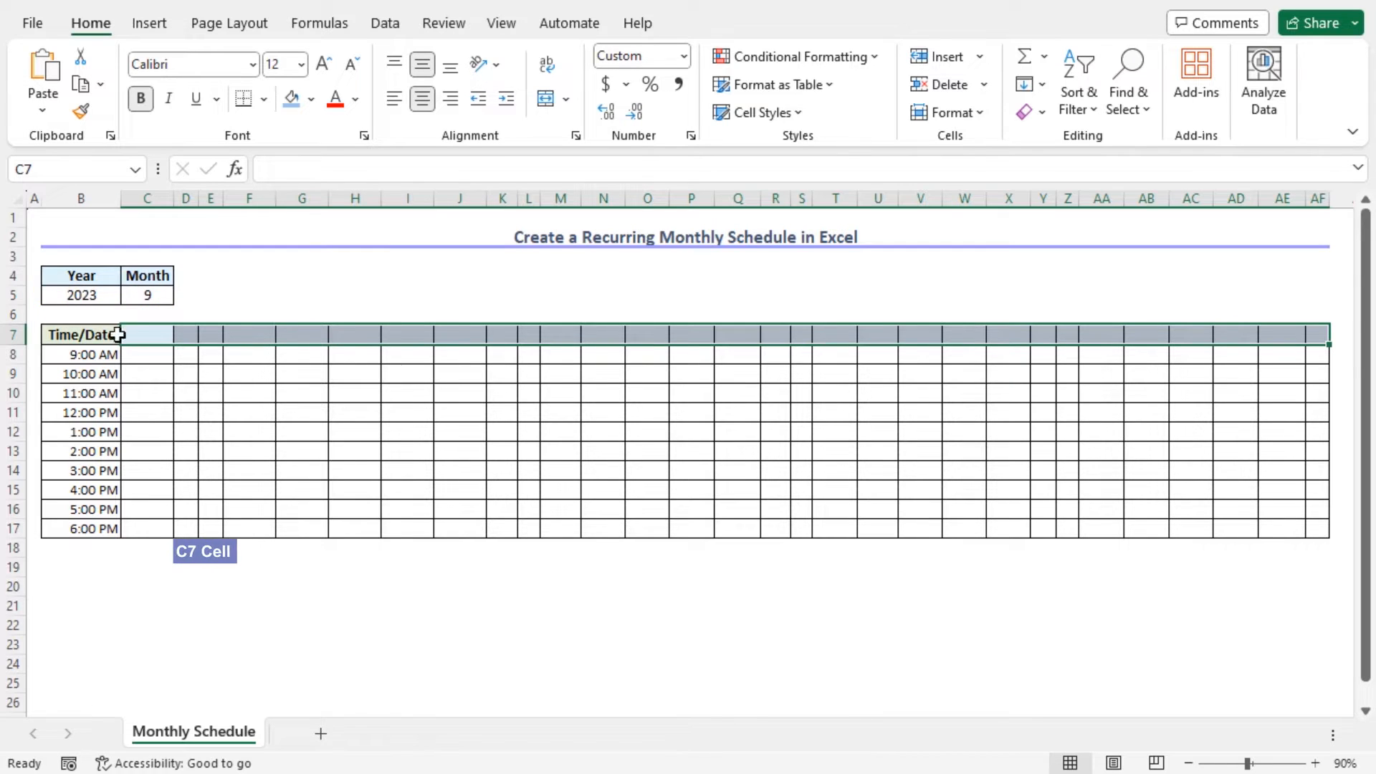
click(138, 341)
text(=dat)
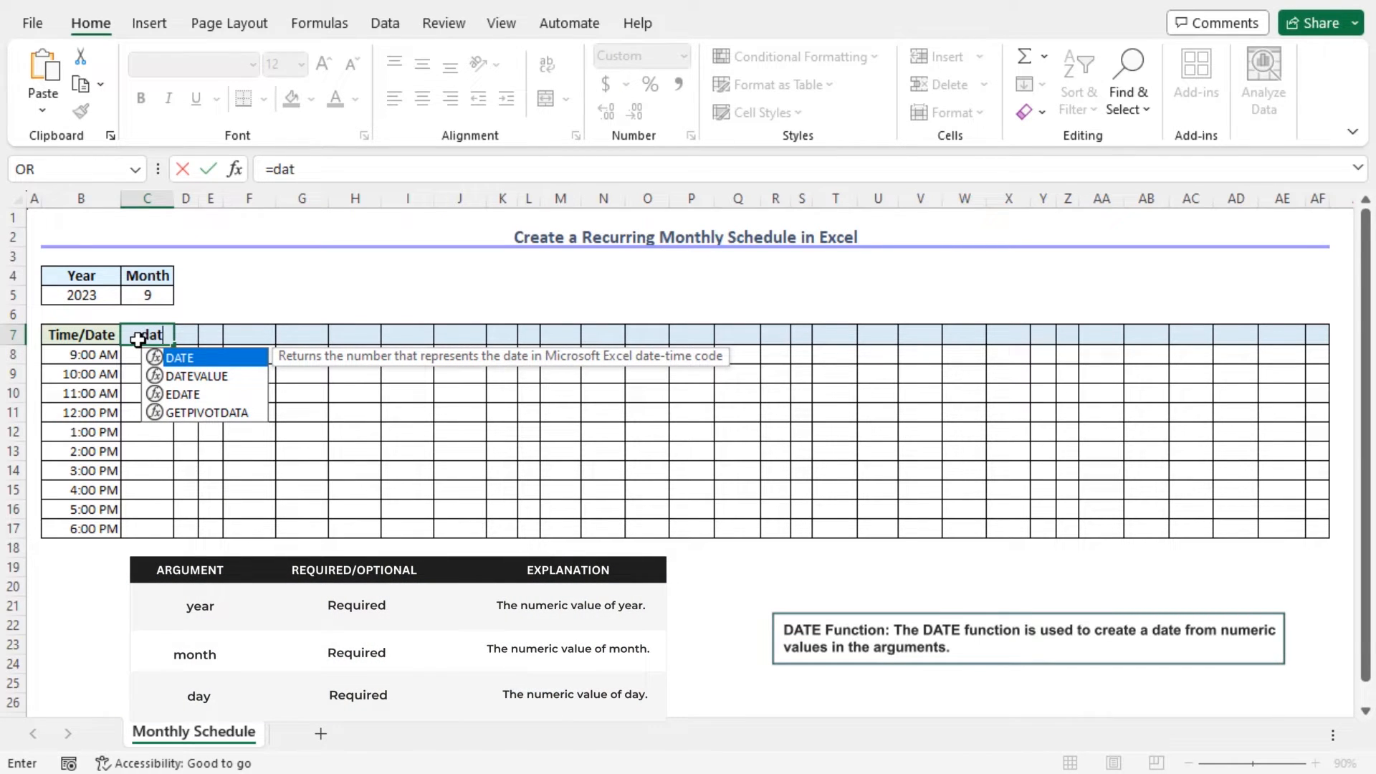
Step: Enter =DATE(B5,C5,1) in C7 so the first header shows Fri 01
key(Tab)
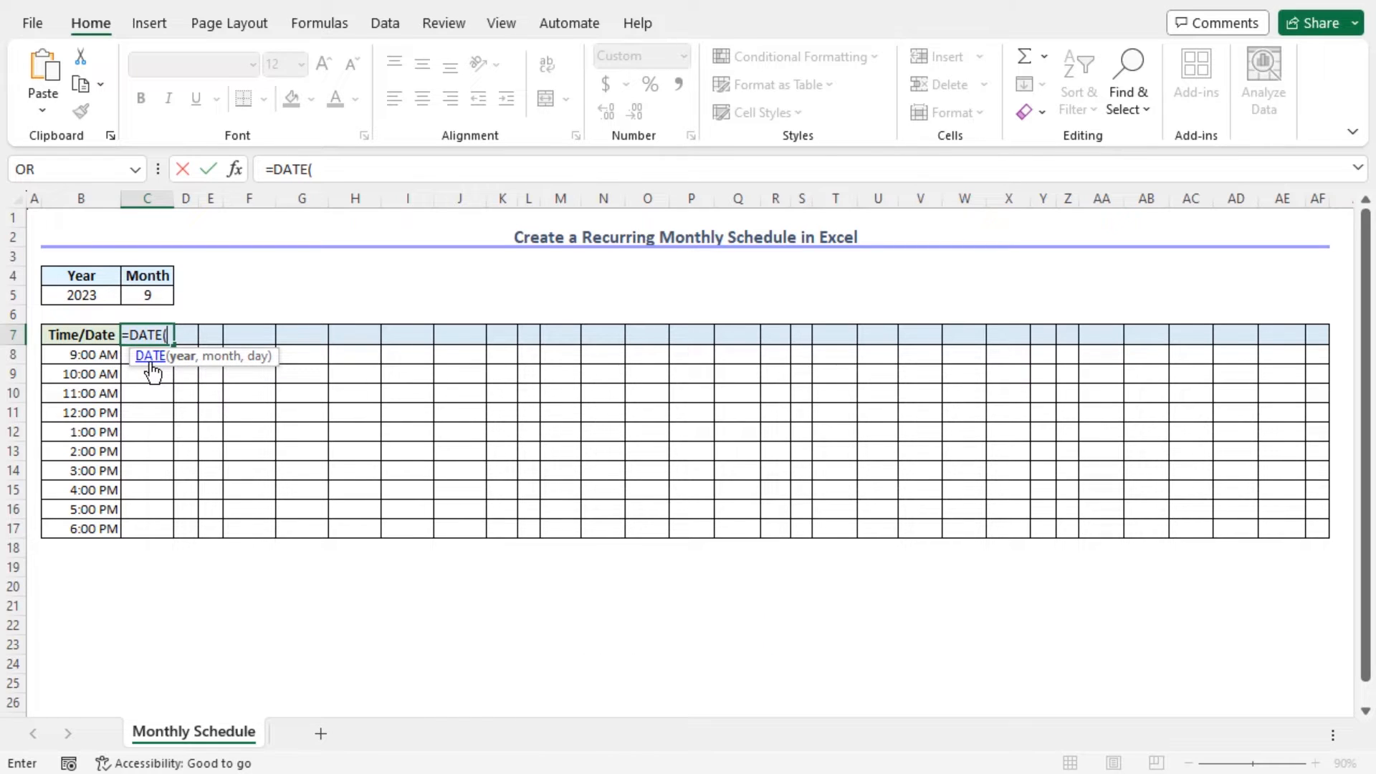
click(86, 296)
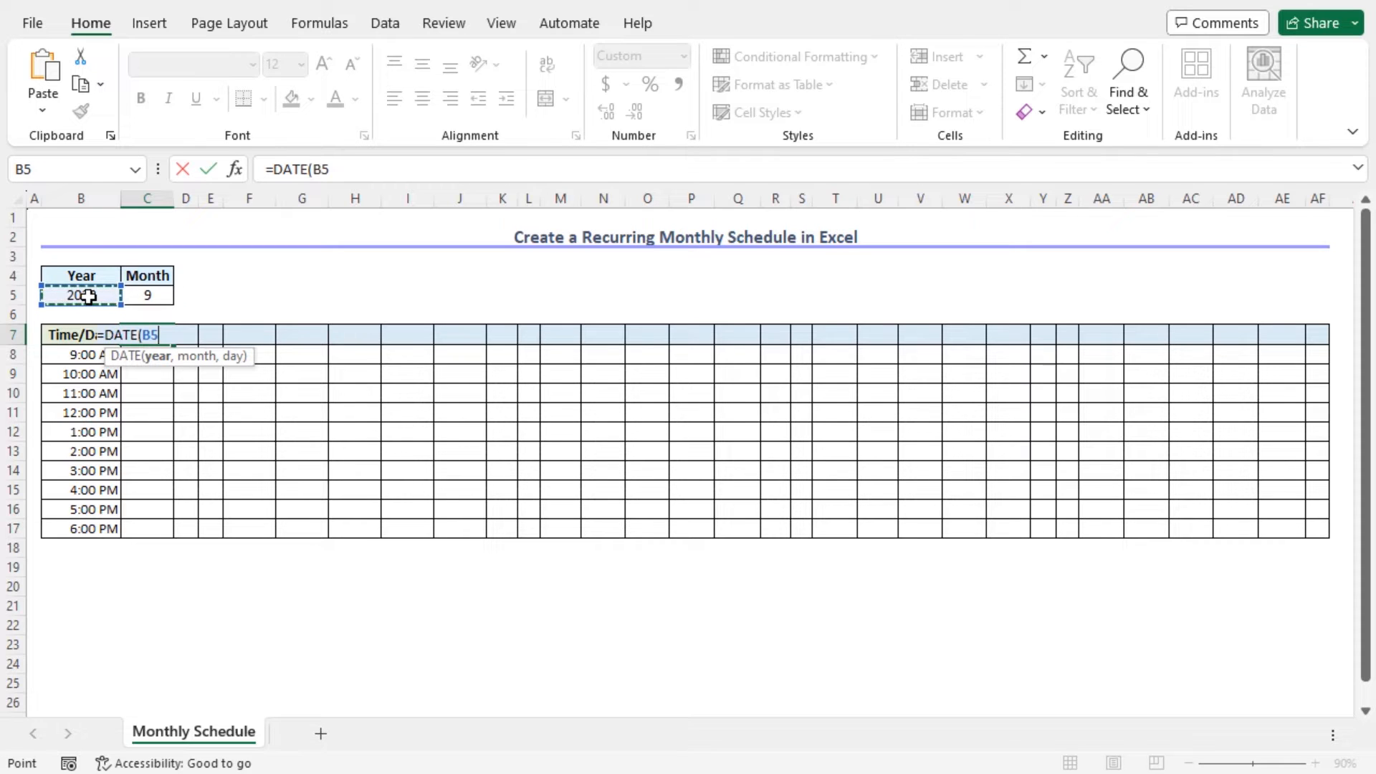
text(,)
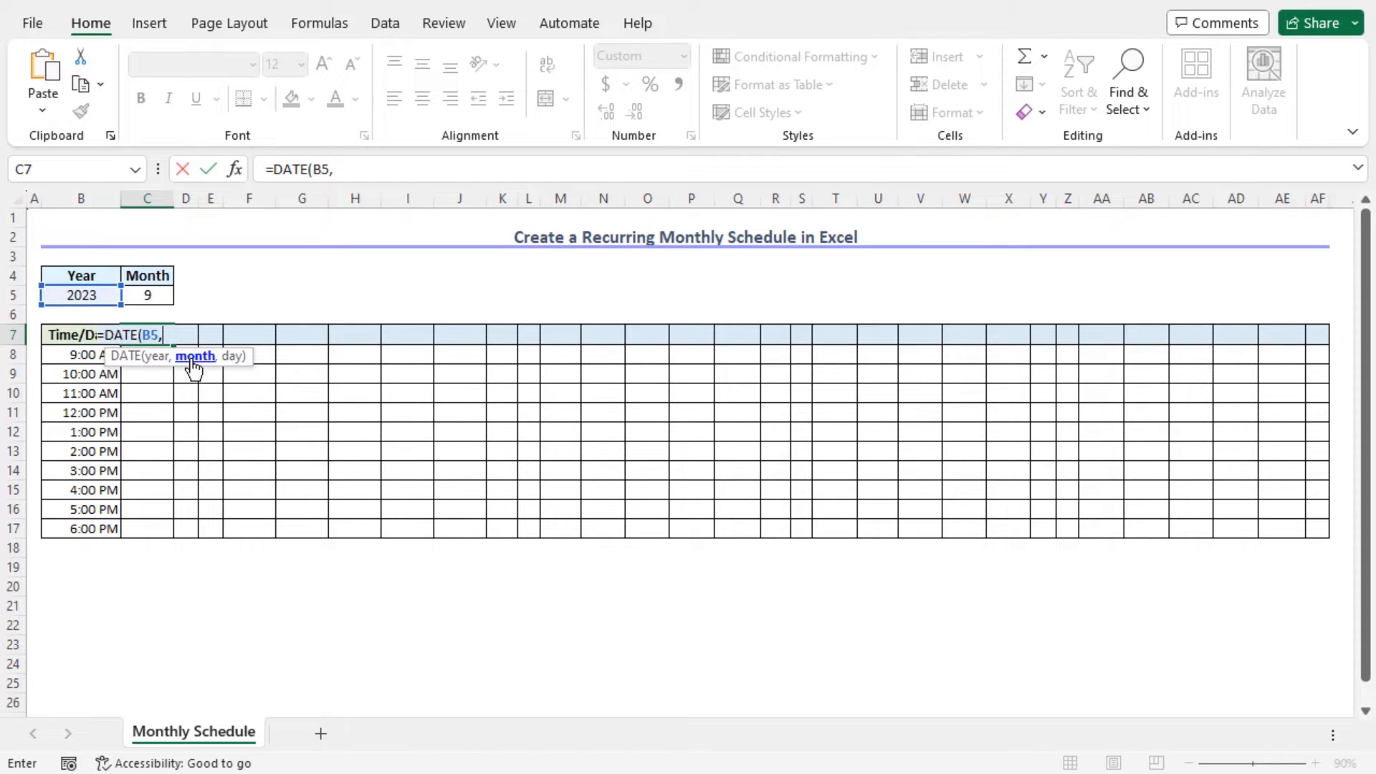
click(161, 296)
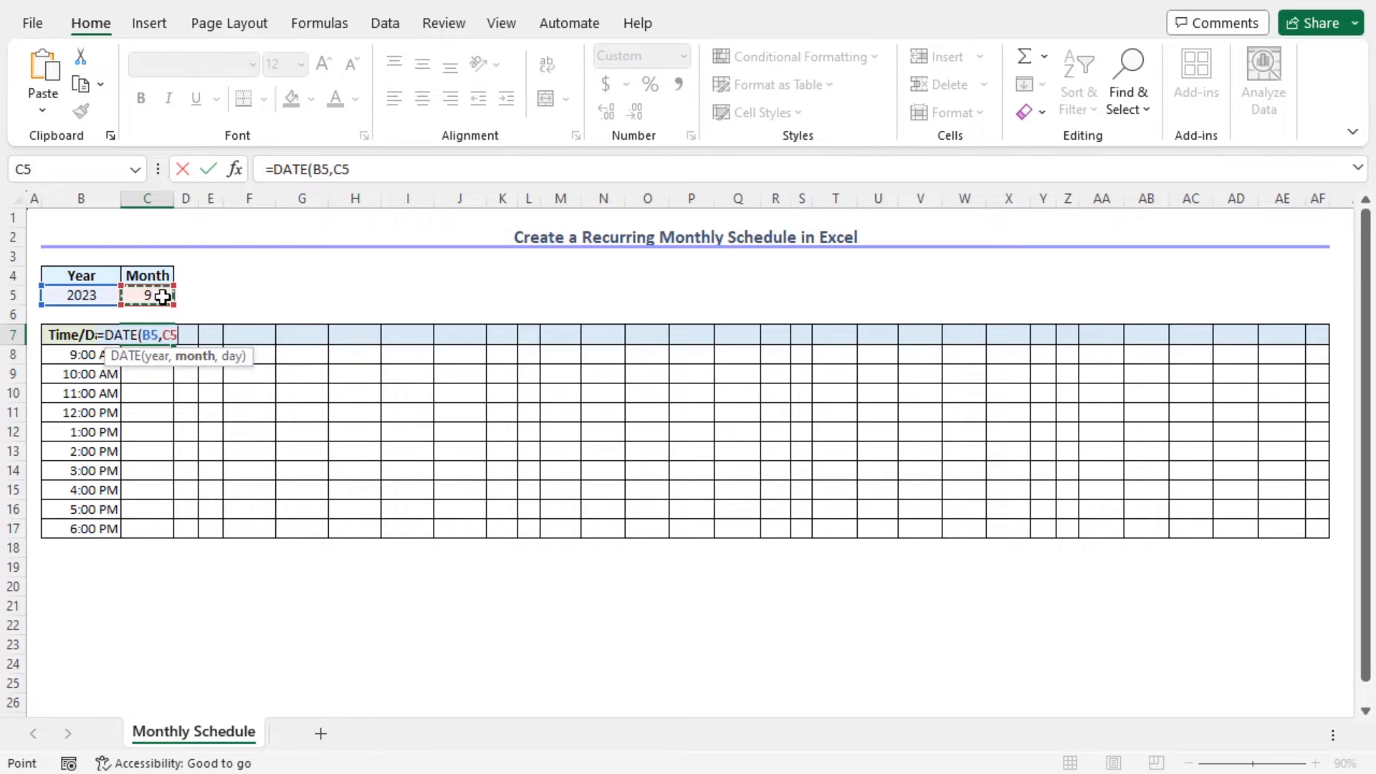
text(,)
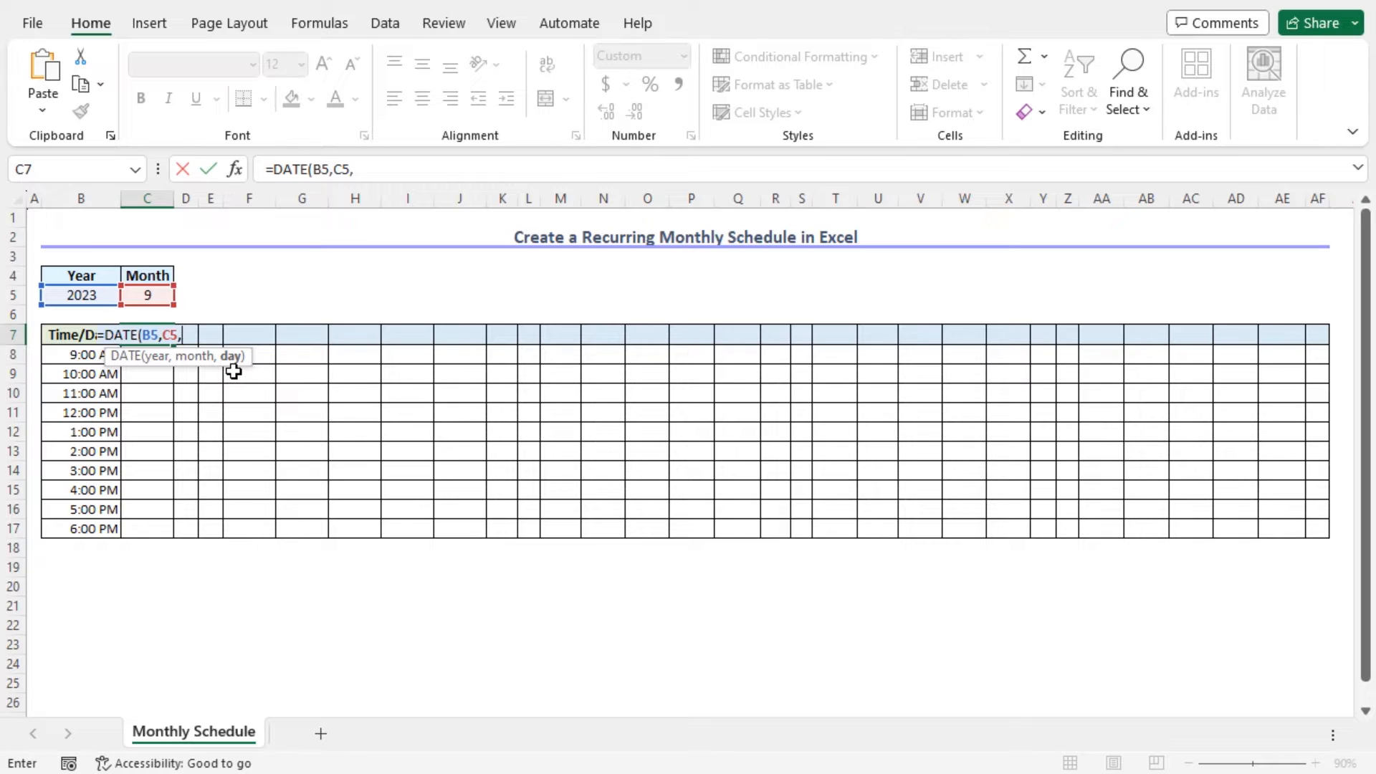
text(1)
text())
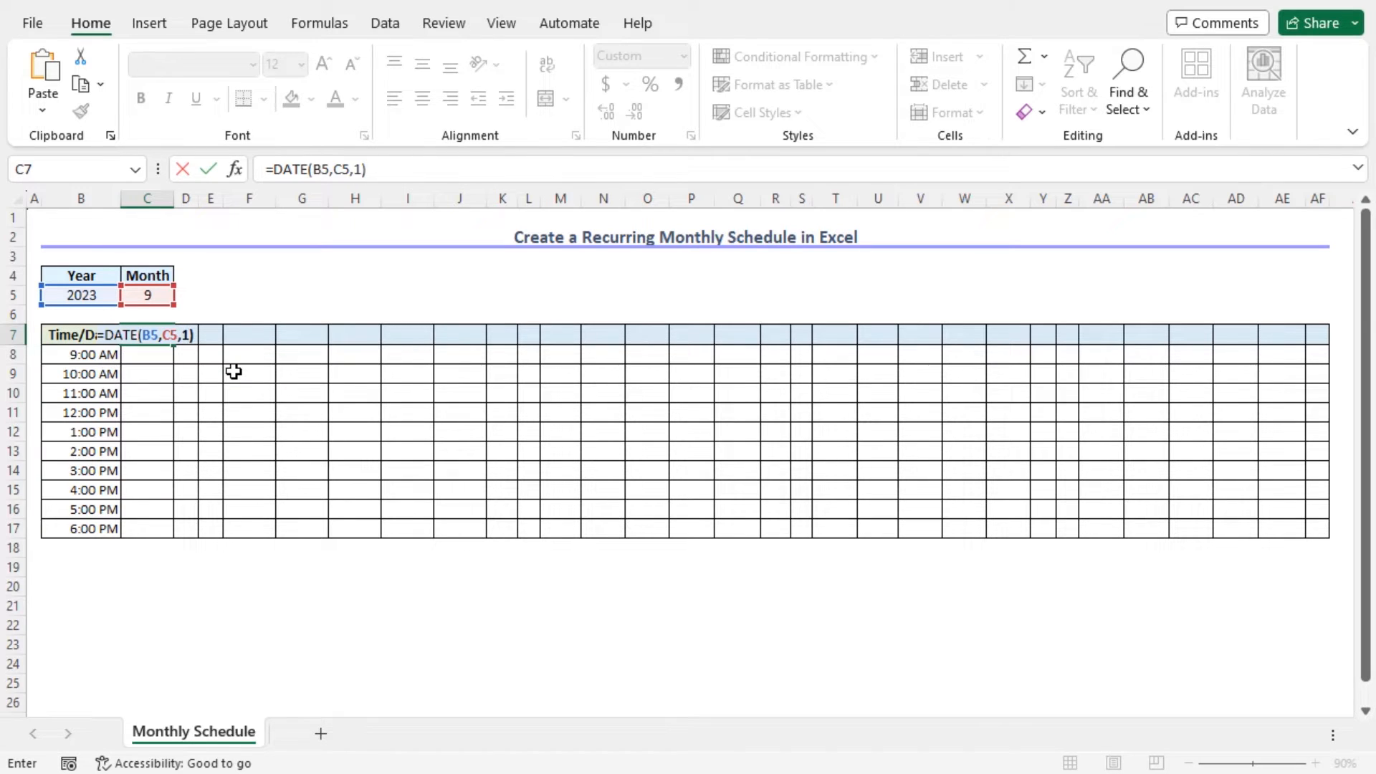
key(Return)
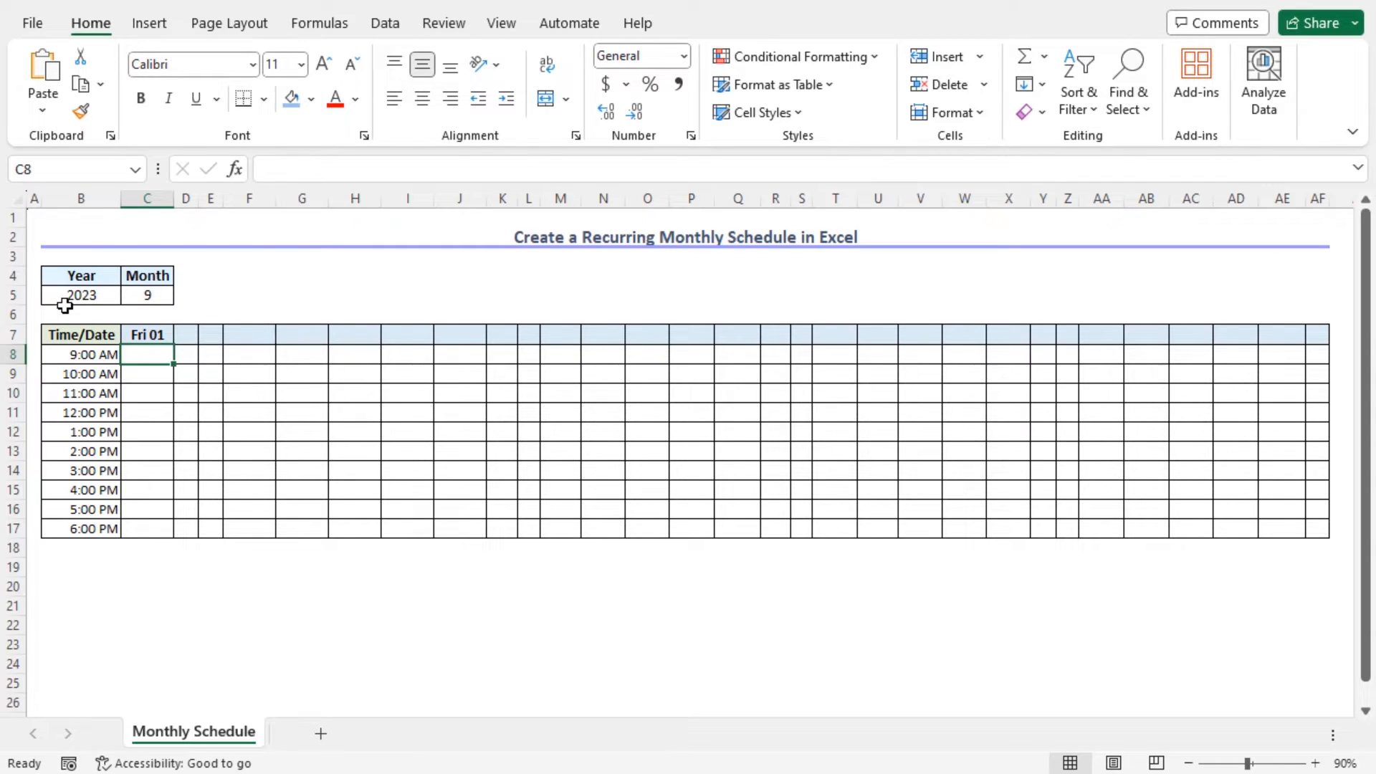
click(189, 334)
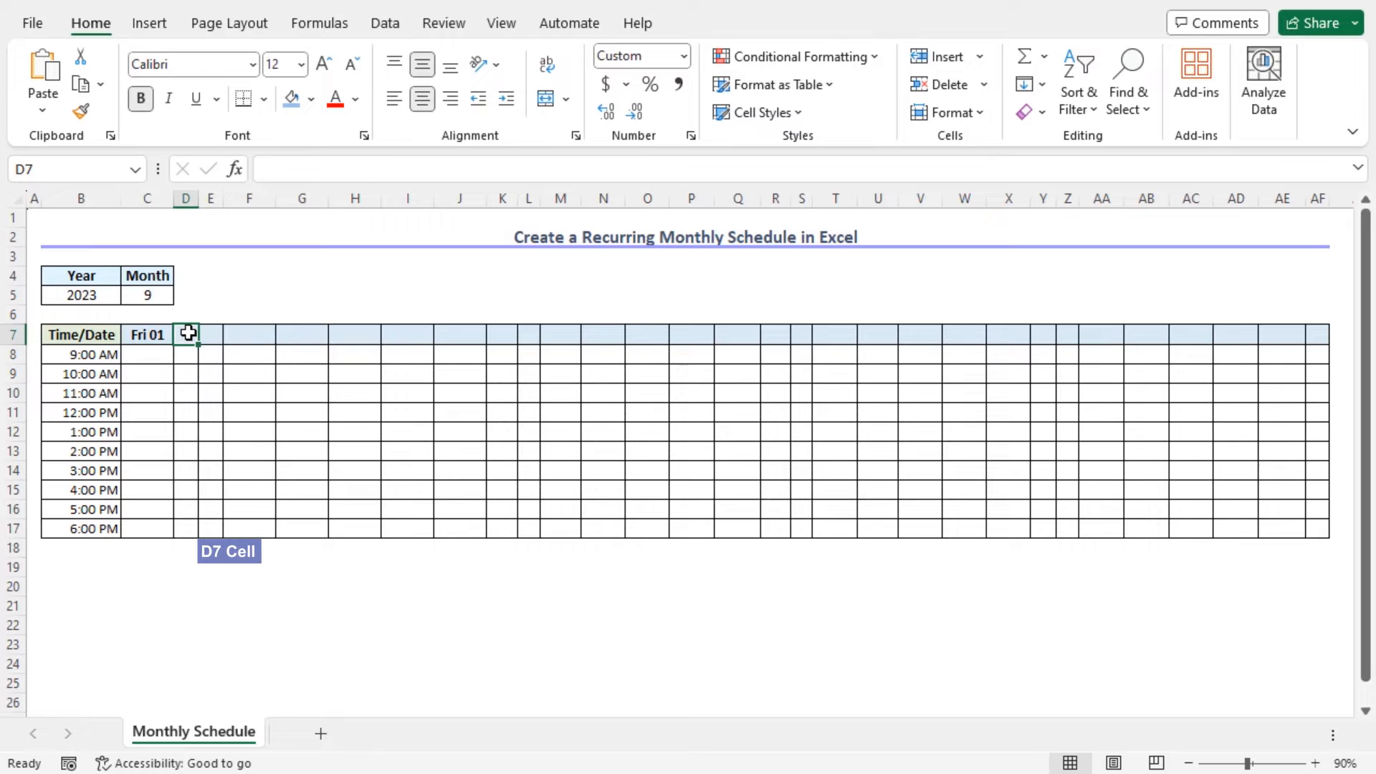
text(=)
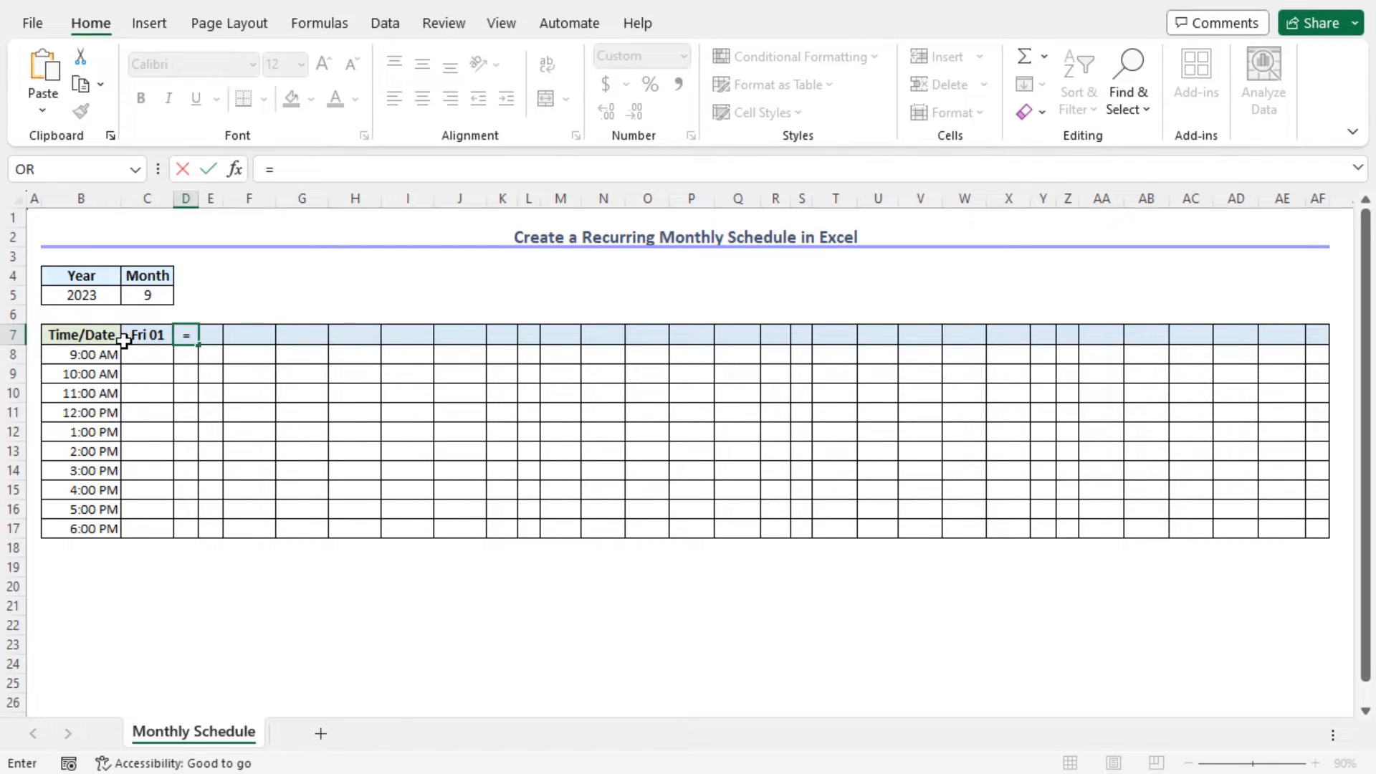
Step: Enter =C7+1 in D7 to give the following day
click(131, 339)
text(+1)
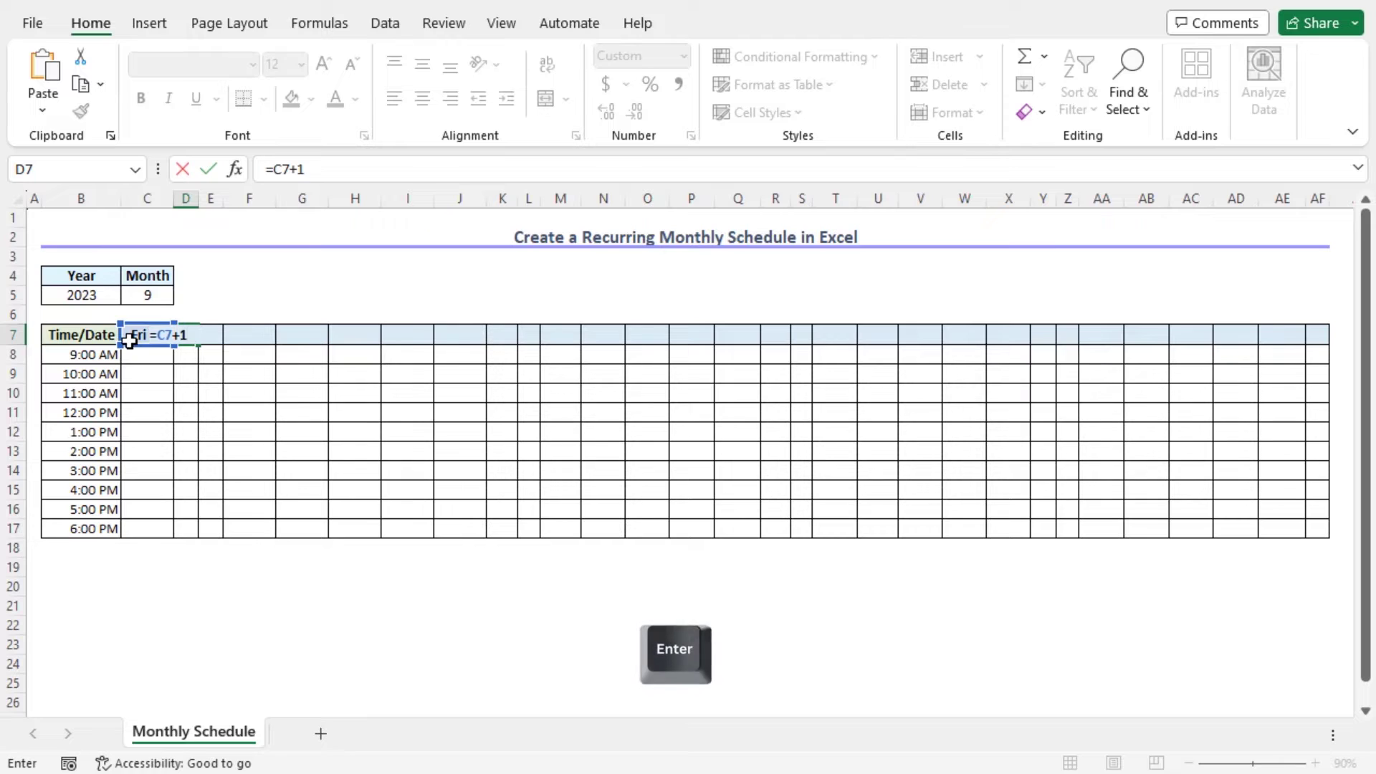
key(Return)
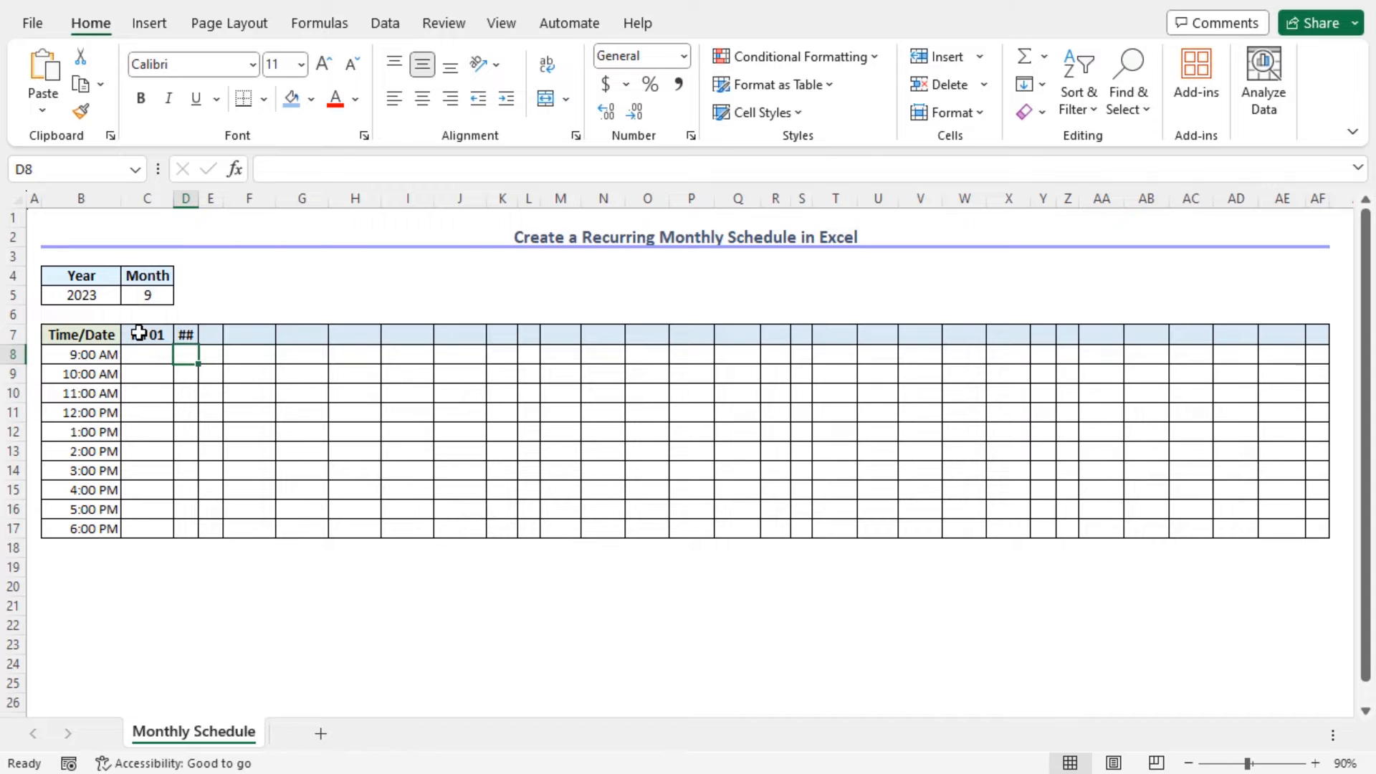
Step: Rotate the date headers C7:AF7 with Rotate Text Up so they read vertically
mouse_move(138, 334)
mouse_down()
mouse_move(1315, 379)
mouse_move(1316, 336)
mouse_up()
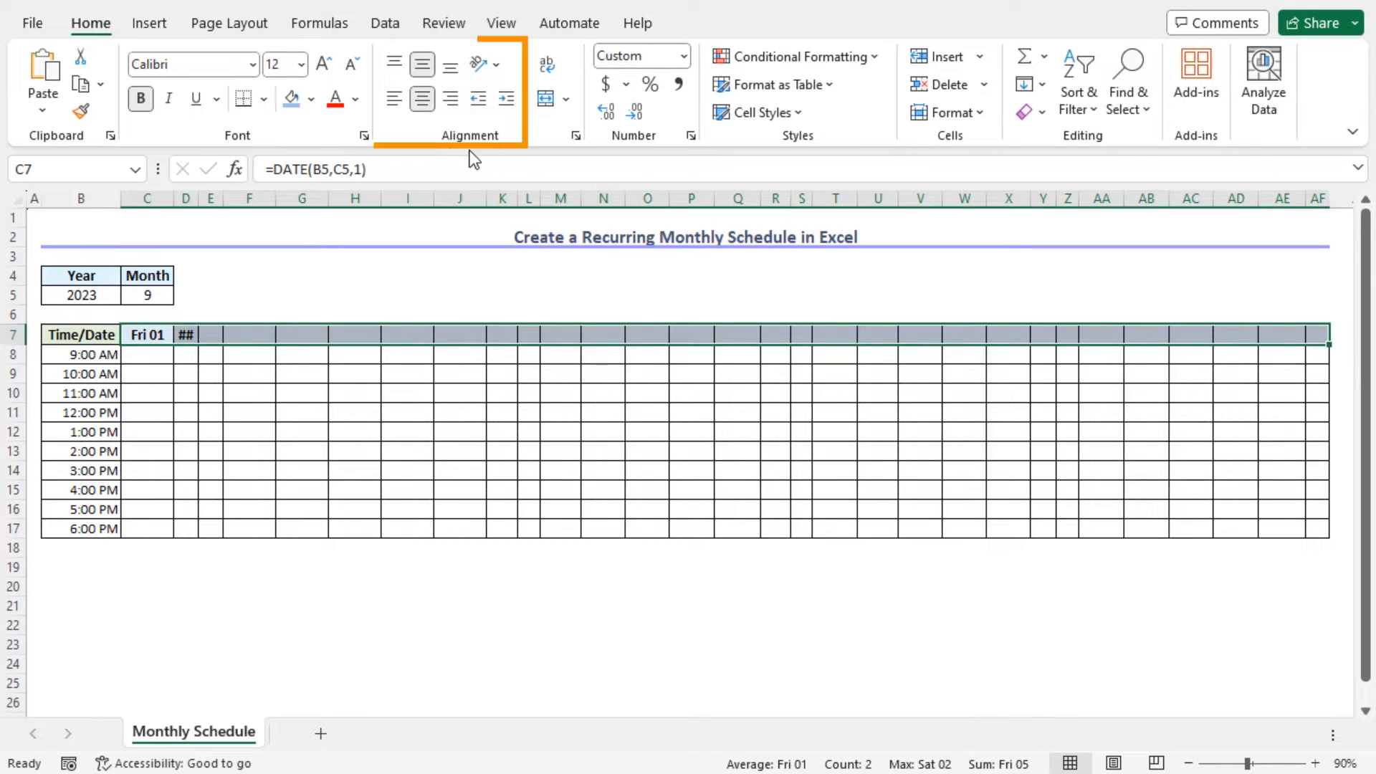
click(500, 66)
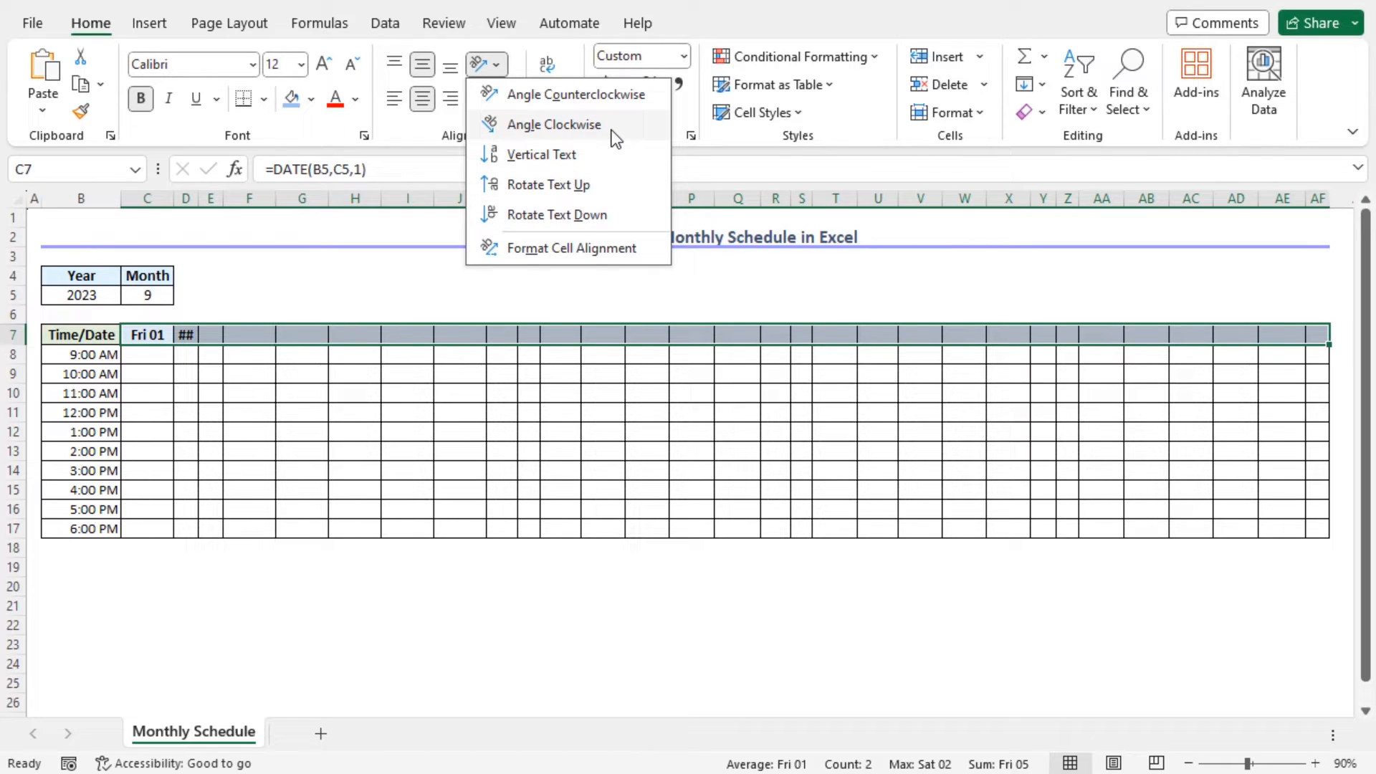
click(548, 184)
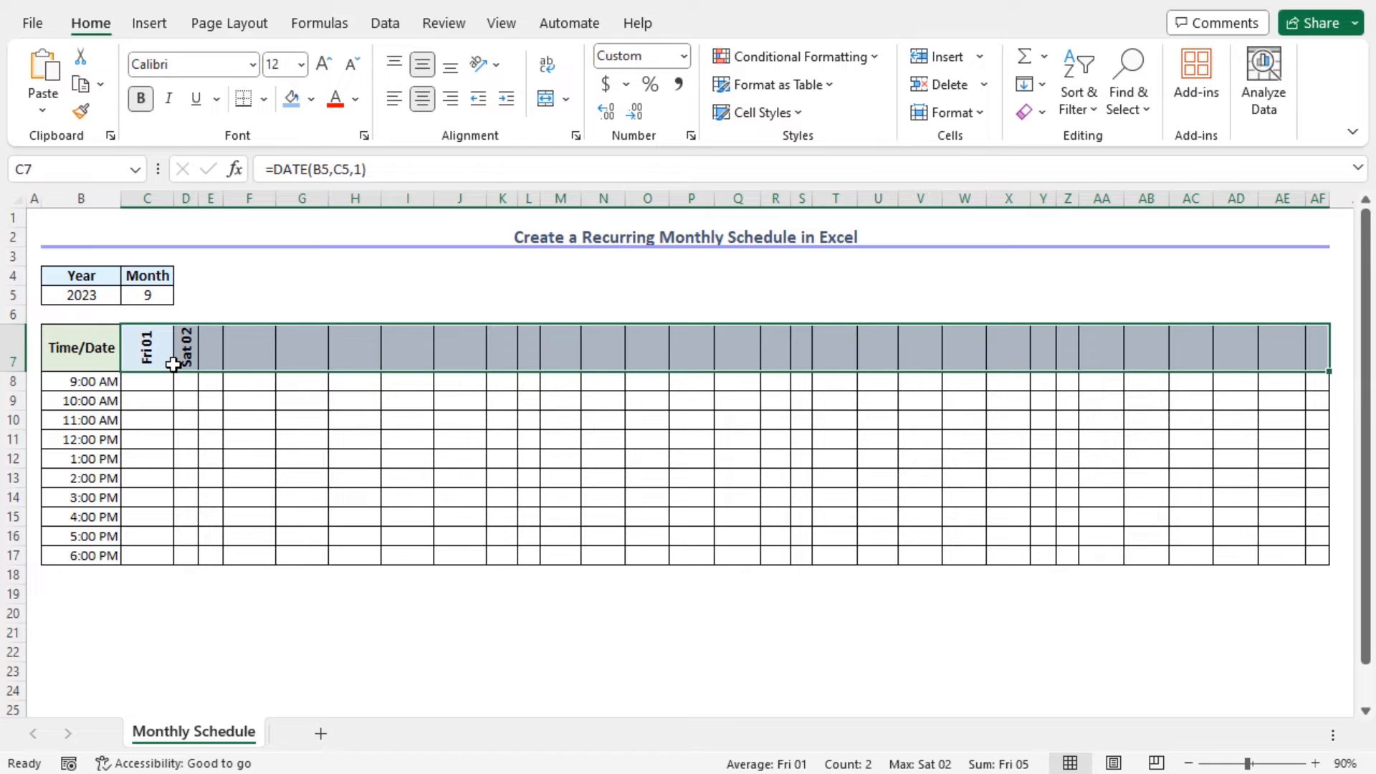
click(188, 357)
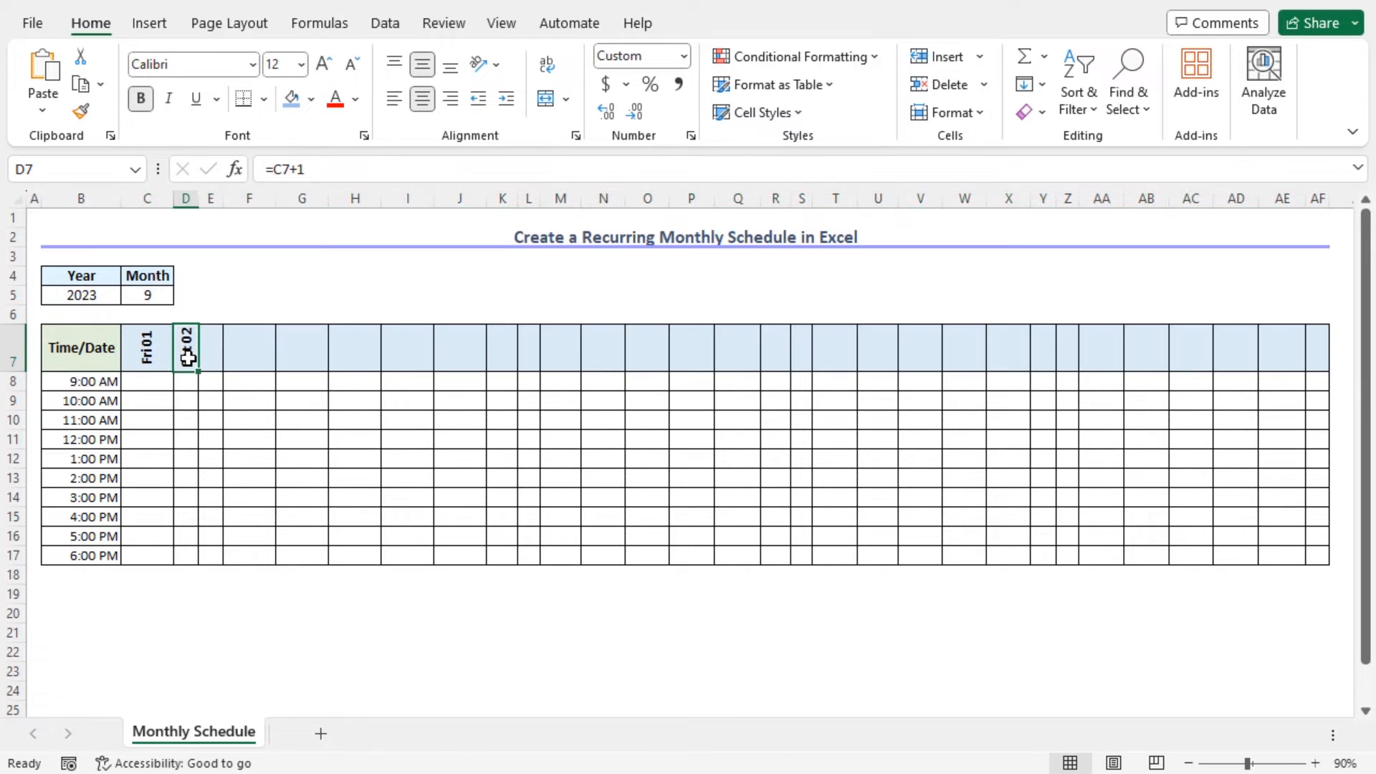
Step: Fill the next-day formula from D7 across to AF7 and make row 7 taller
drag(196, 371, 1329, 371)
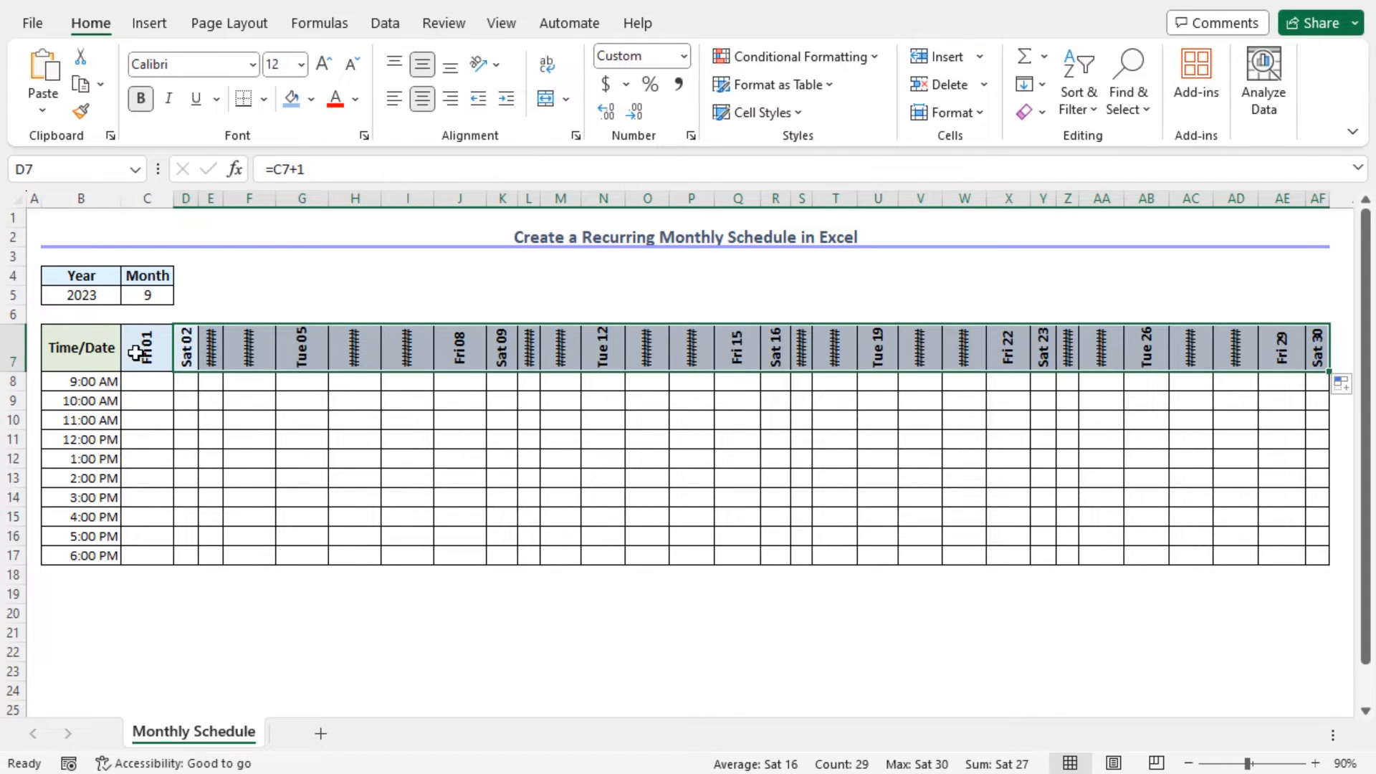
drag(16, 372, 15, 387)
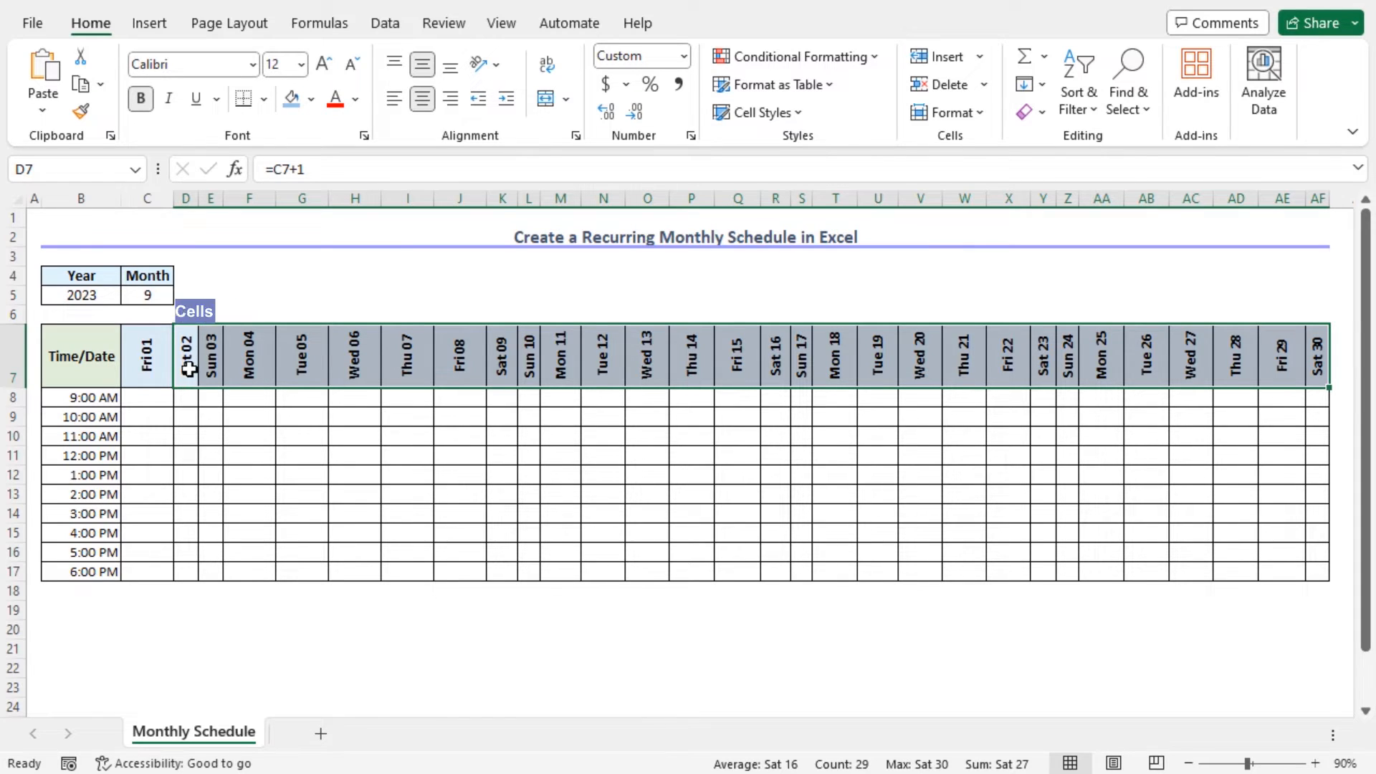
Step: Ctrl-select the weekend headers D7:E7, K7:L7, R7:S7, Y7:Z7 and AF7
click(189, 357)
drag(188, 357, 210, 357)
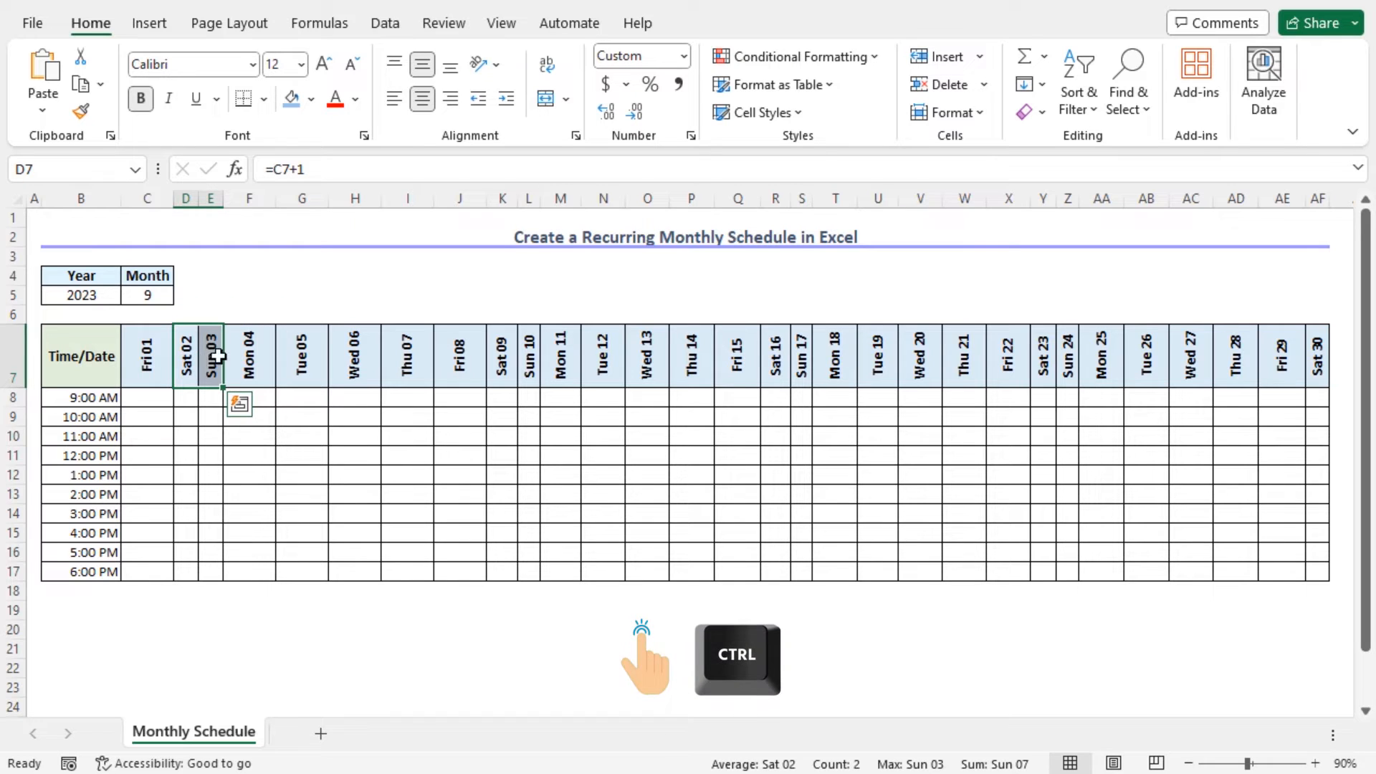
drag(500, 346, 527, 366)
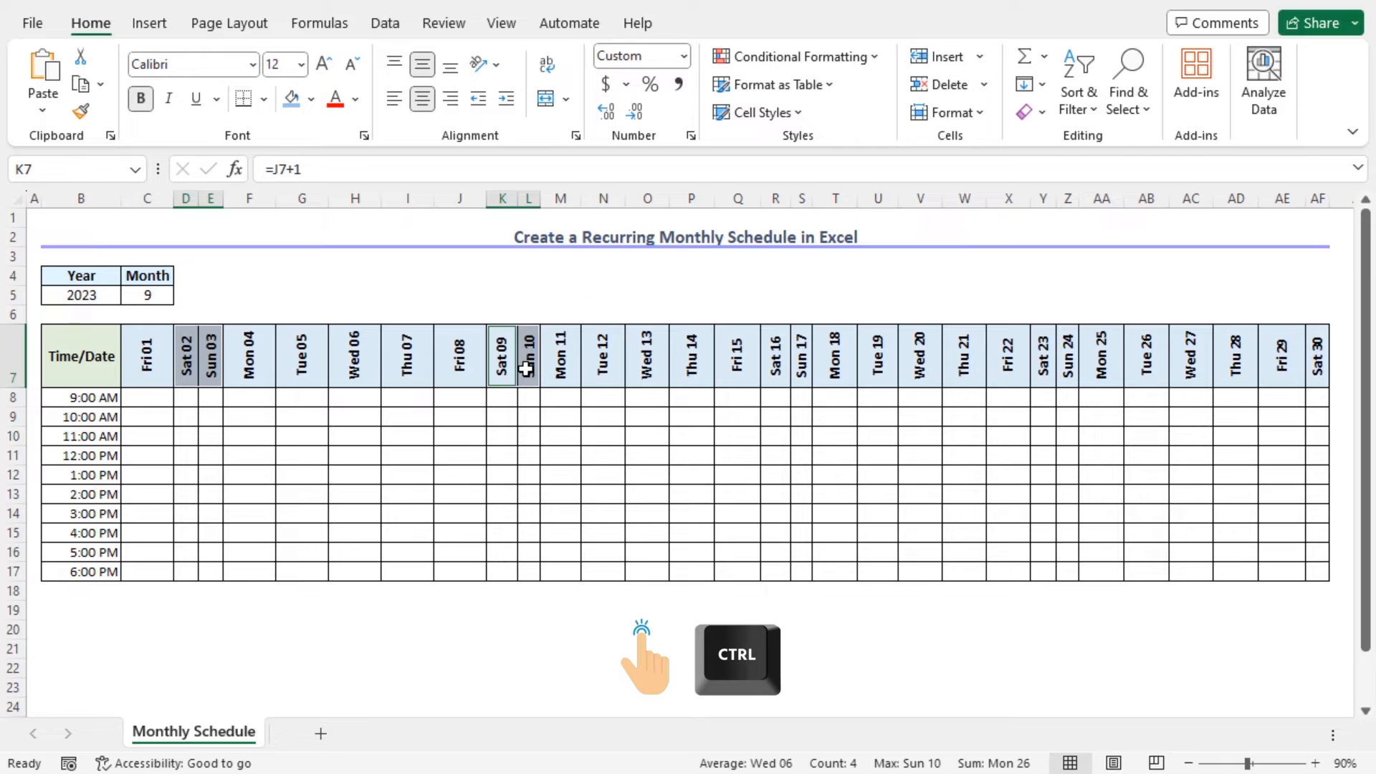
ctrl+click(776, 353)
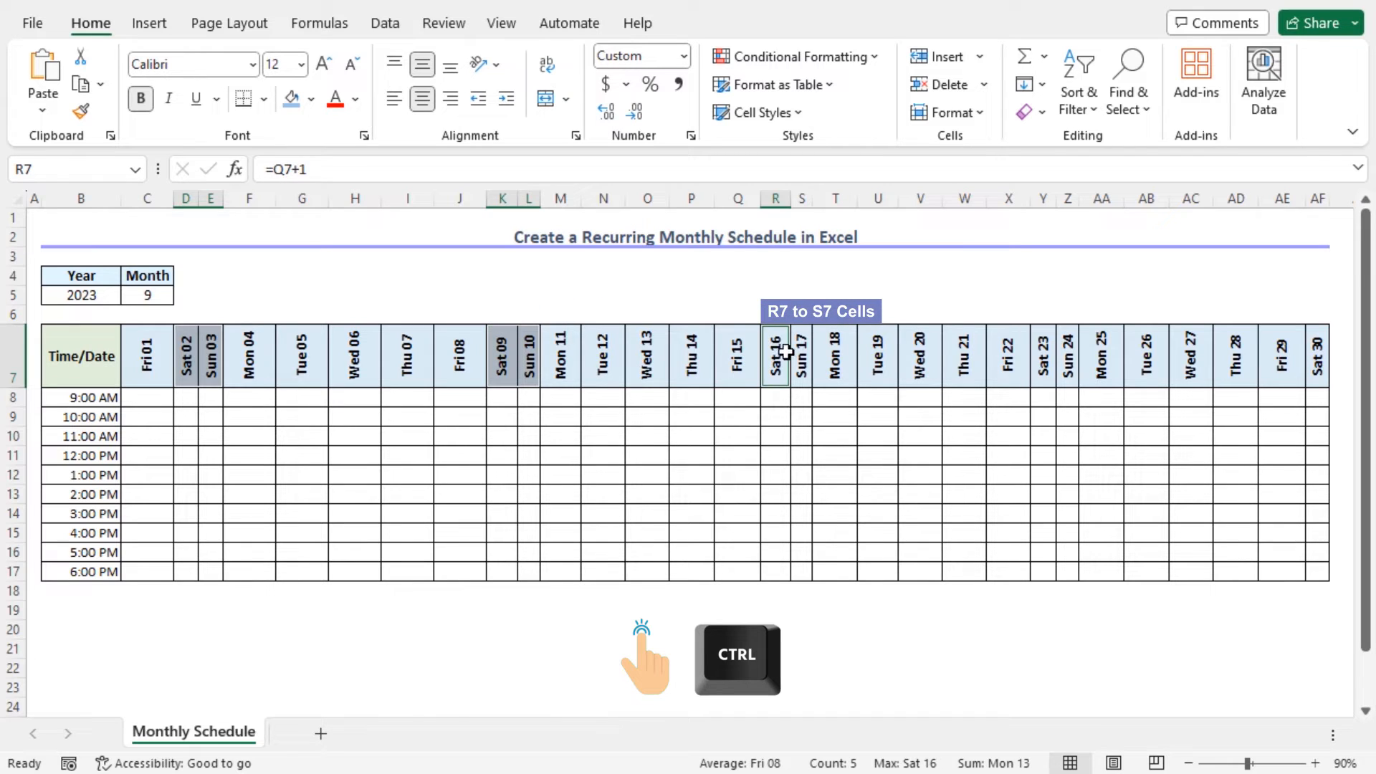
drag(788, 352, 802, 365)
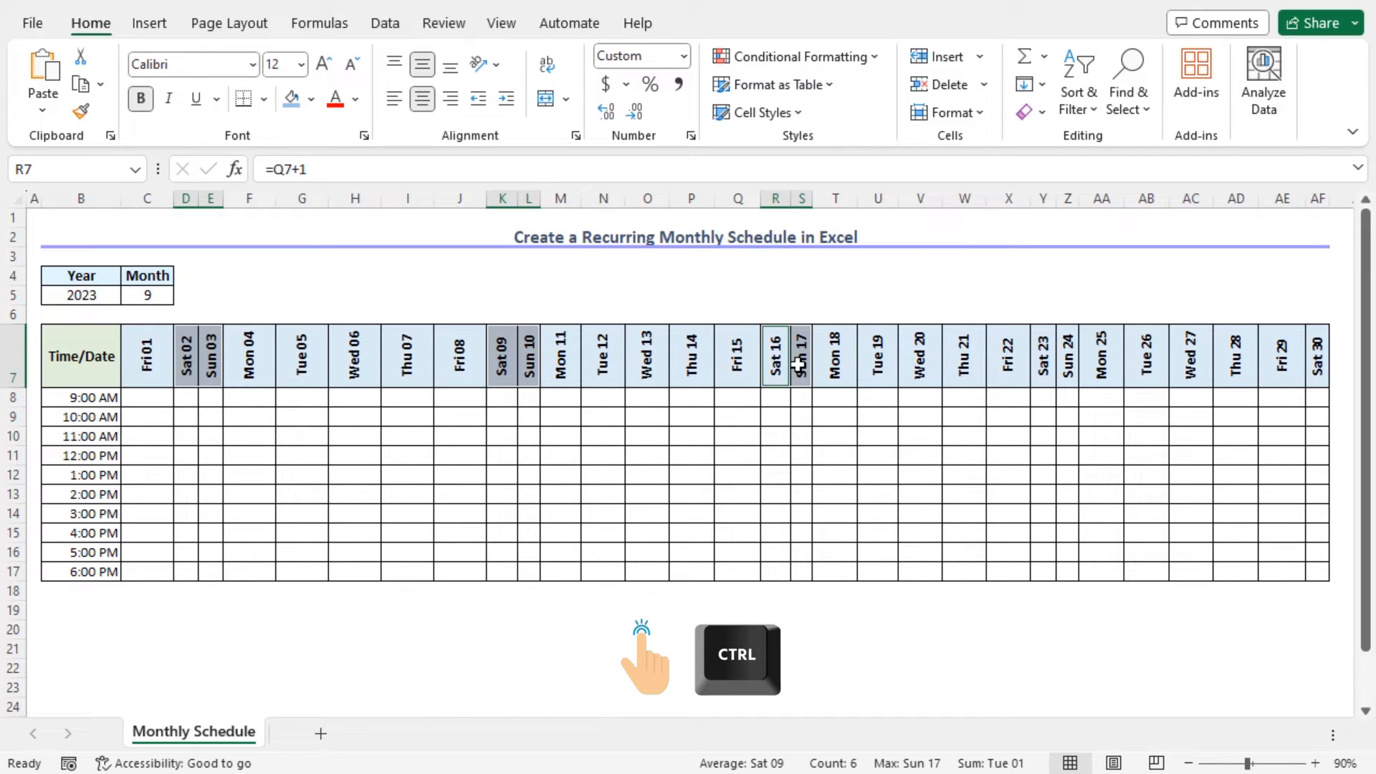
ctrl+click(1044, 346)
drag(1043, 346, 1069, 372)
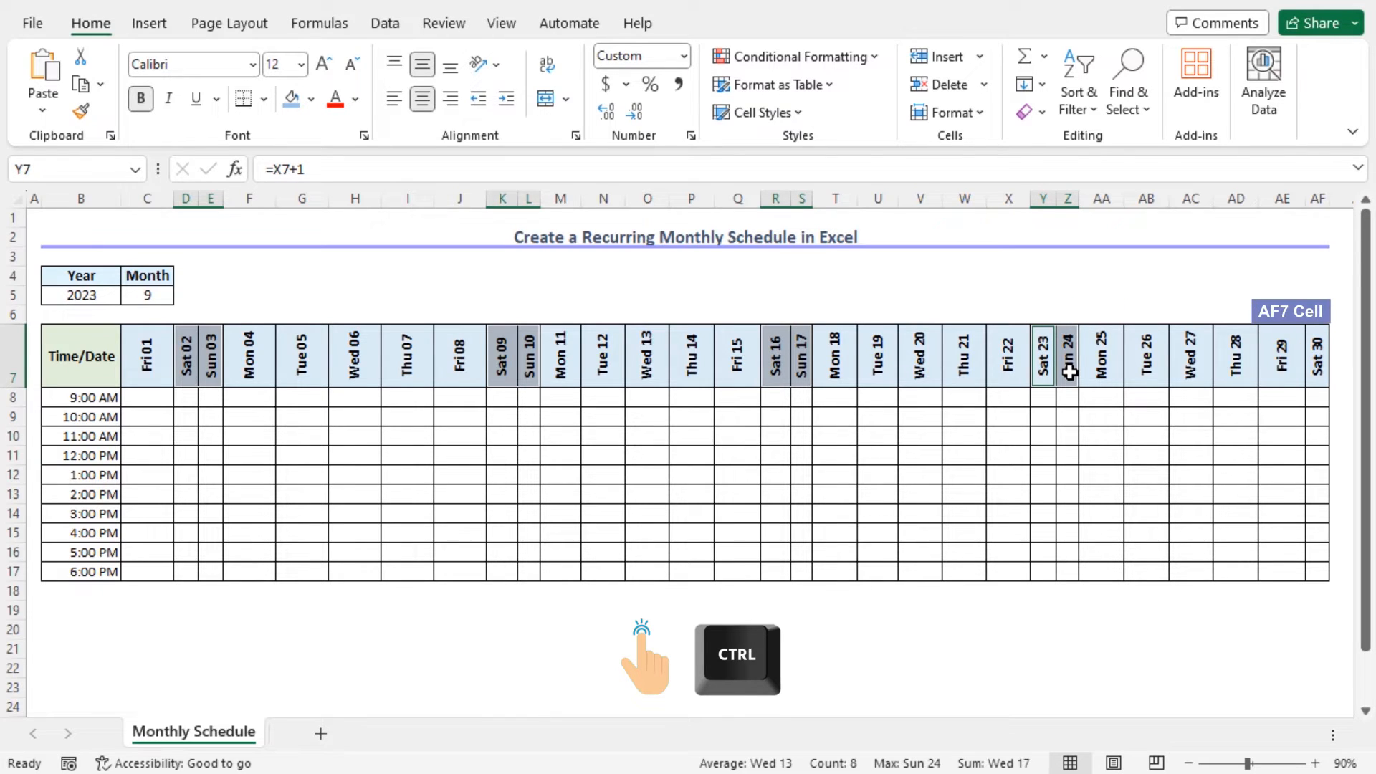
ctrl+click(1320, 374)
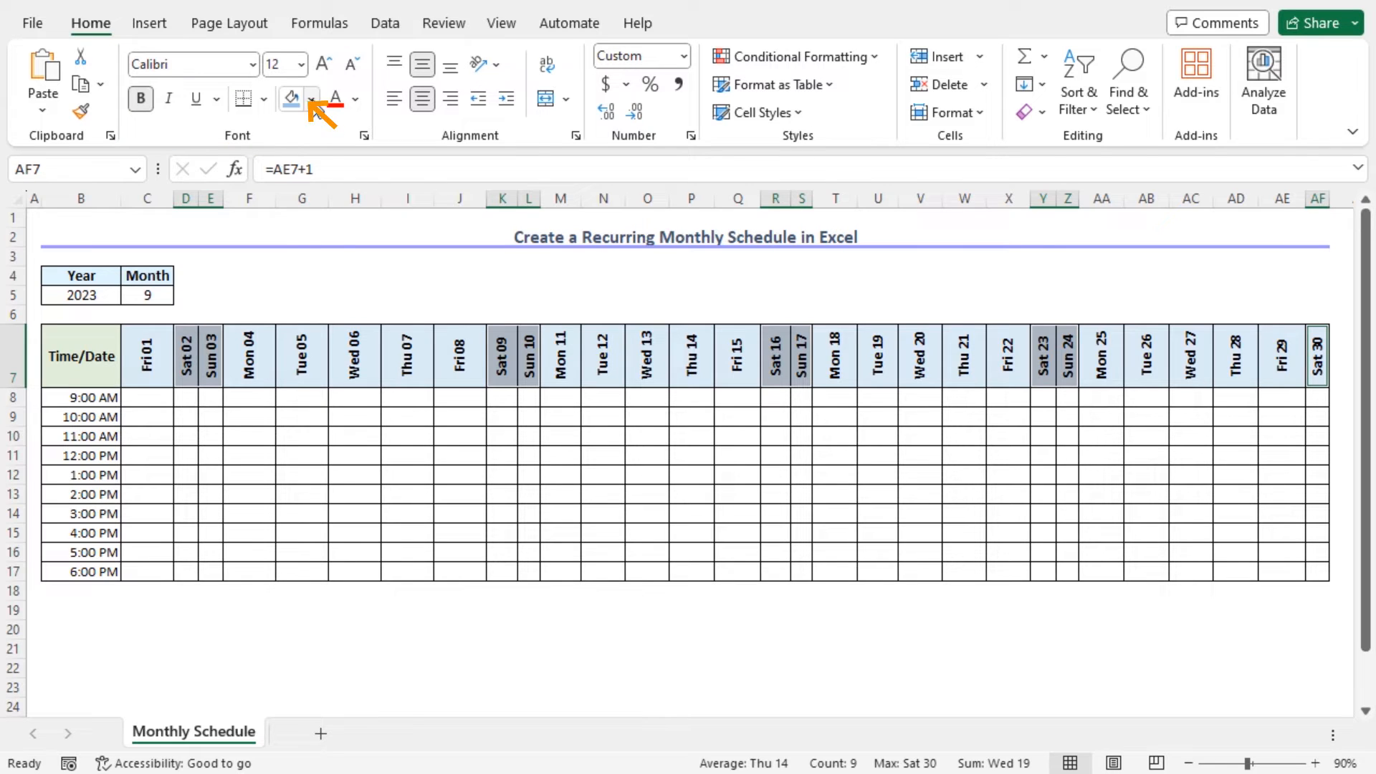
Step: Fill the selected weekend headers with Green, Accent 6, Lighter 60%
click(313, 102)
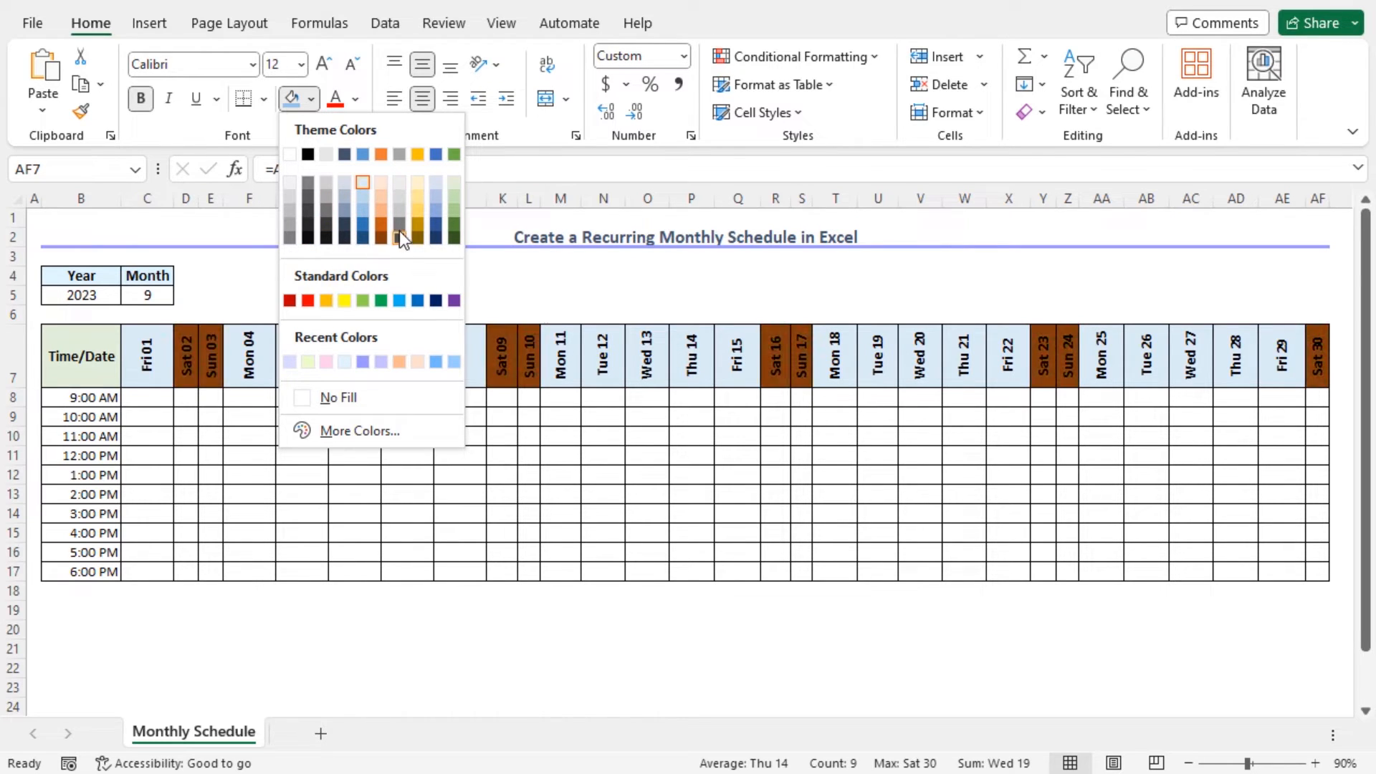
click(451, 195)
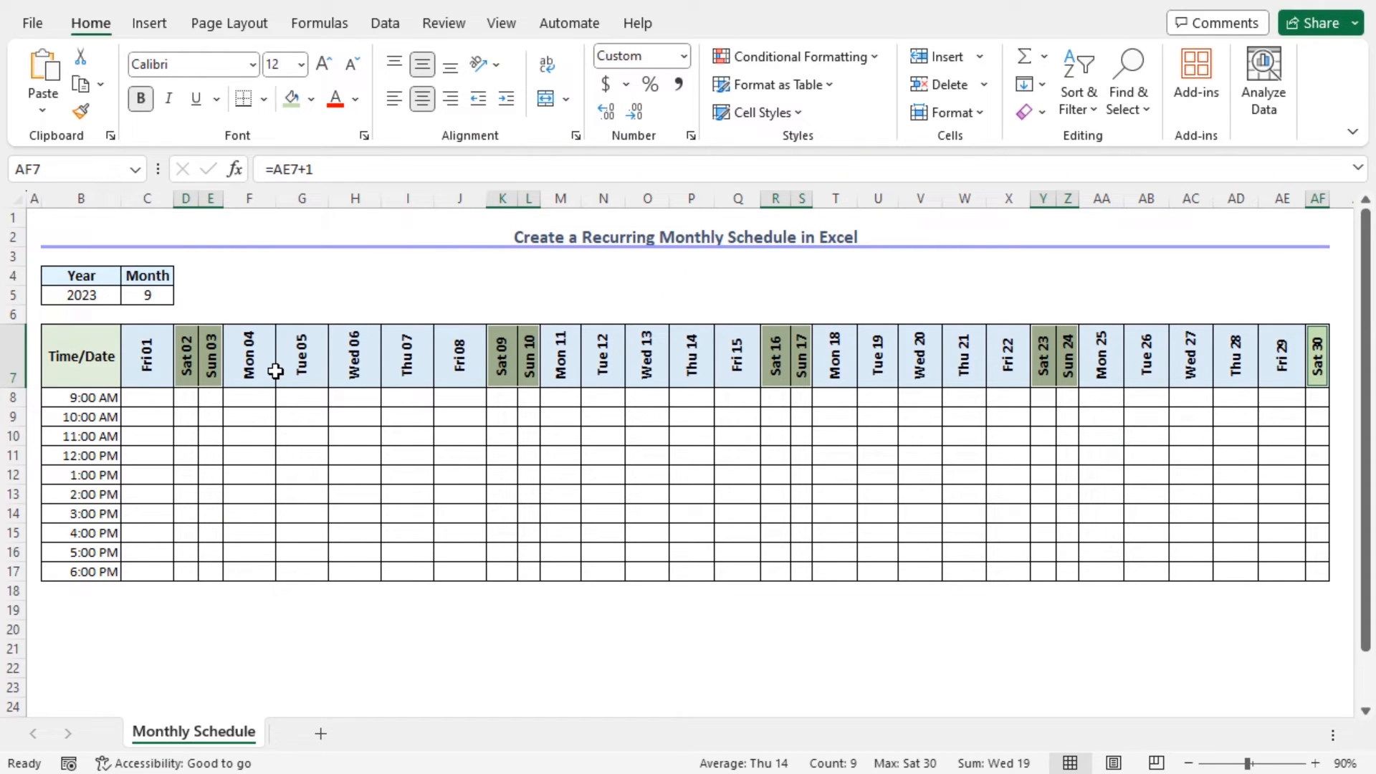
click(142, 403)
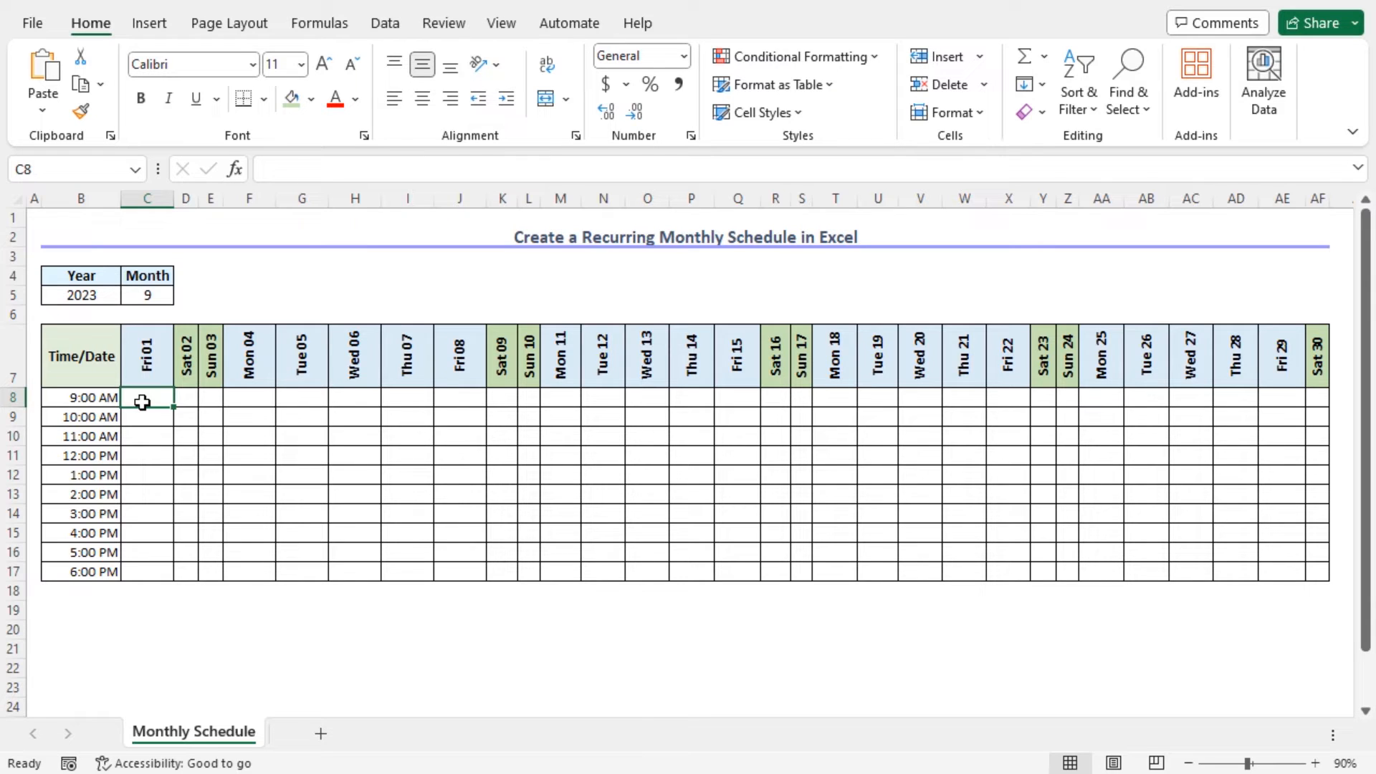
text(Task 1)
Step: Enter Task 1 in C8, Task 2 in C11, Task 3 in C14 and Task 4 in C17
key(Return)
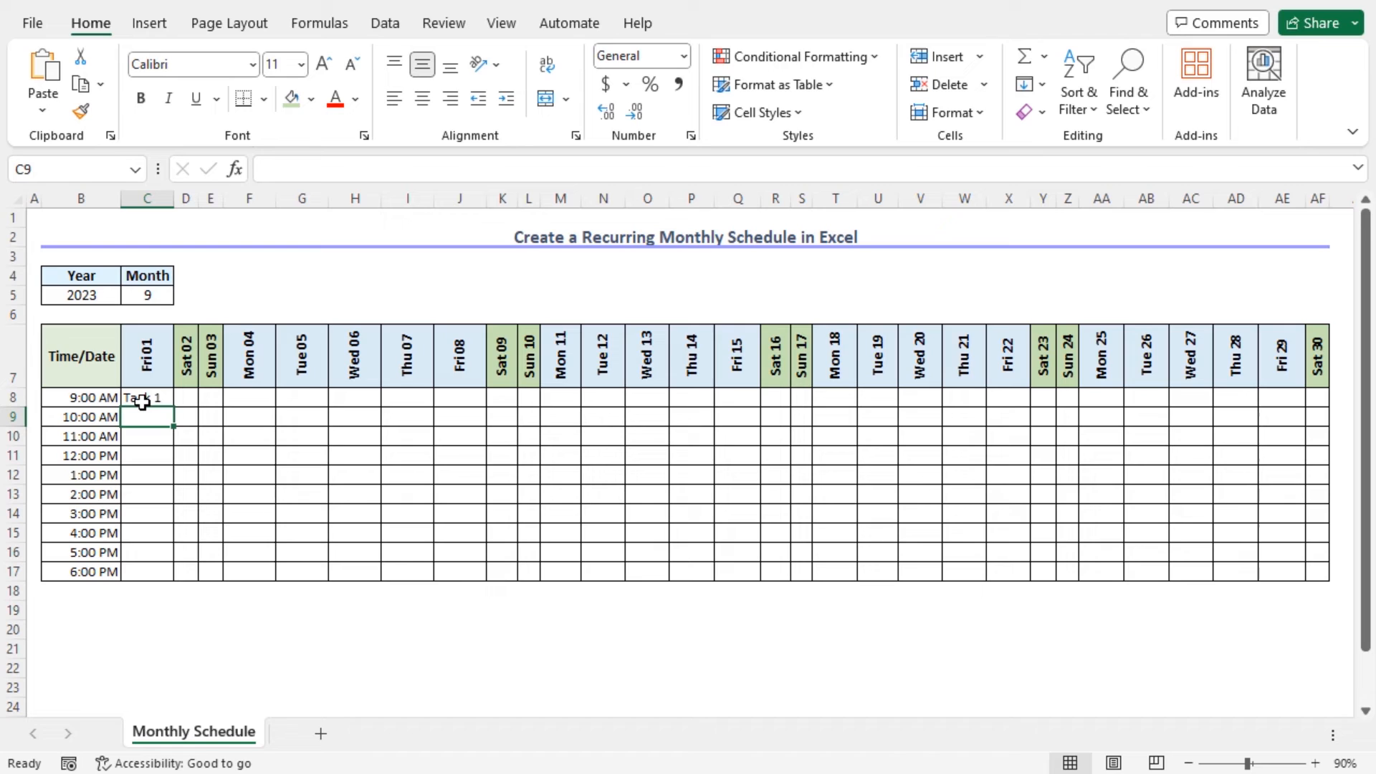
click(148, 457)
text(Task 2)
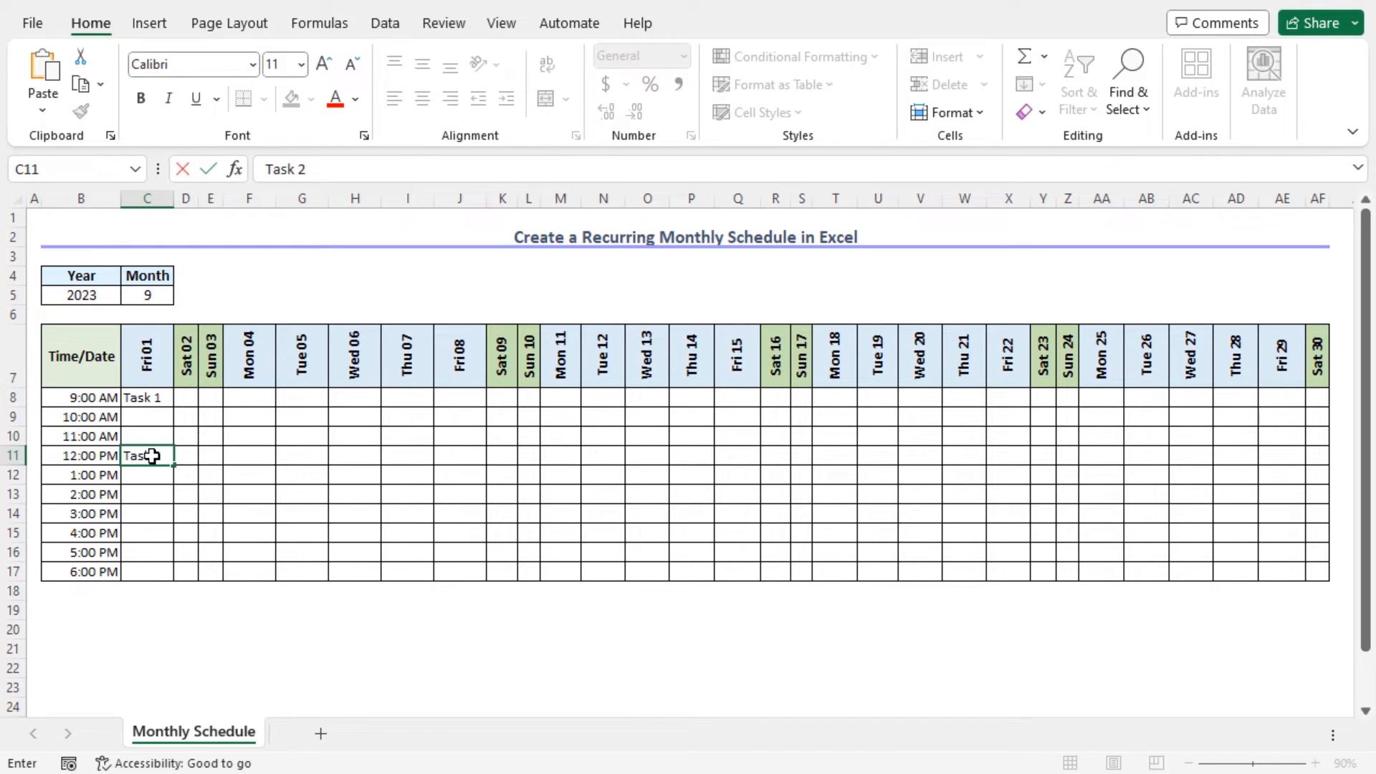
click(157, 515)
text(Task 3)
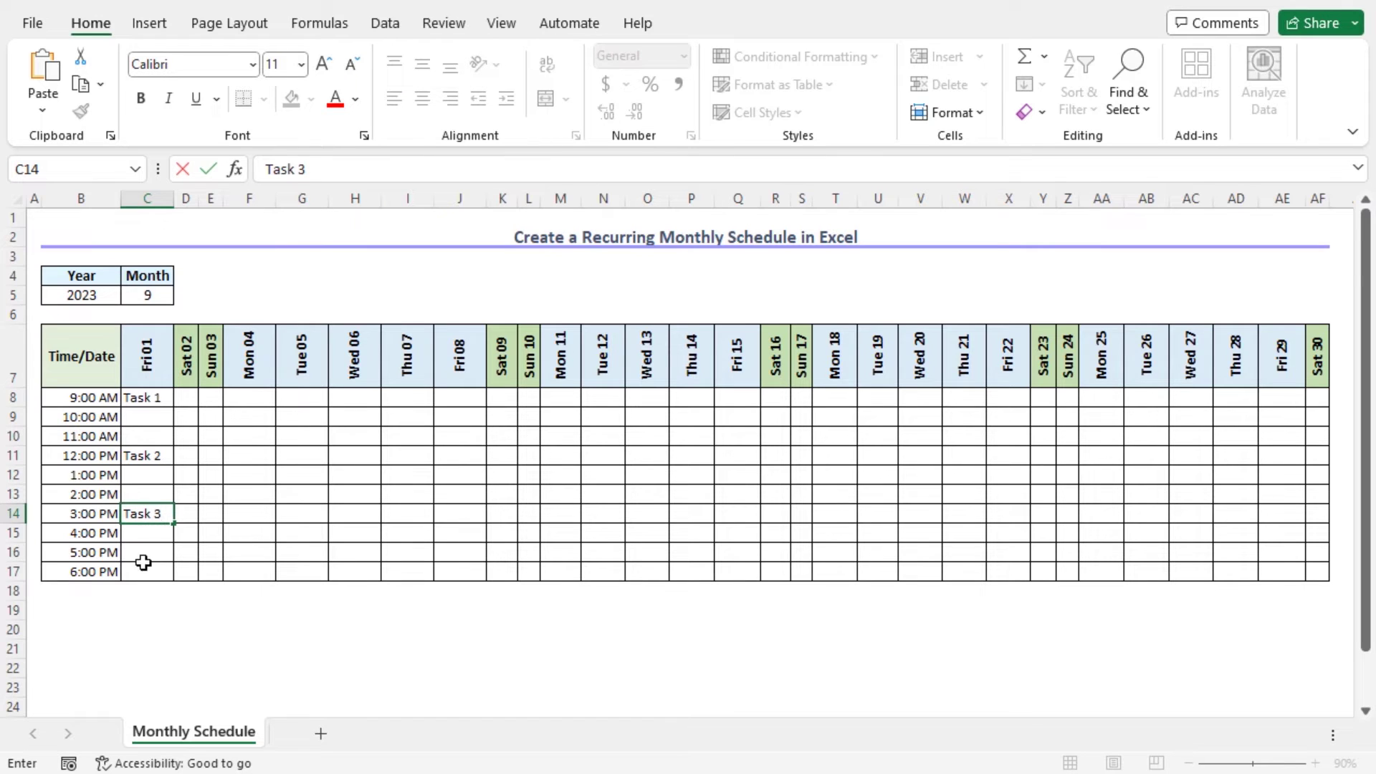
click(140, 572)
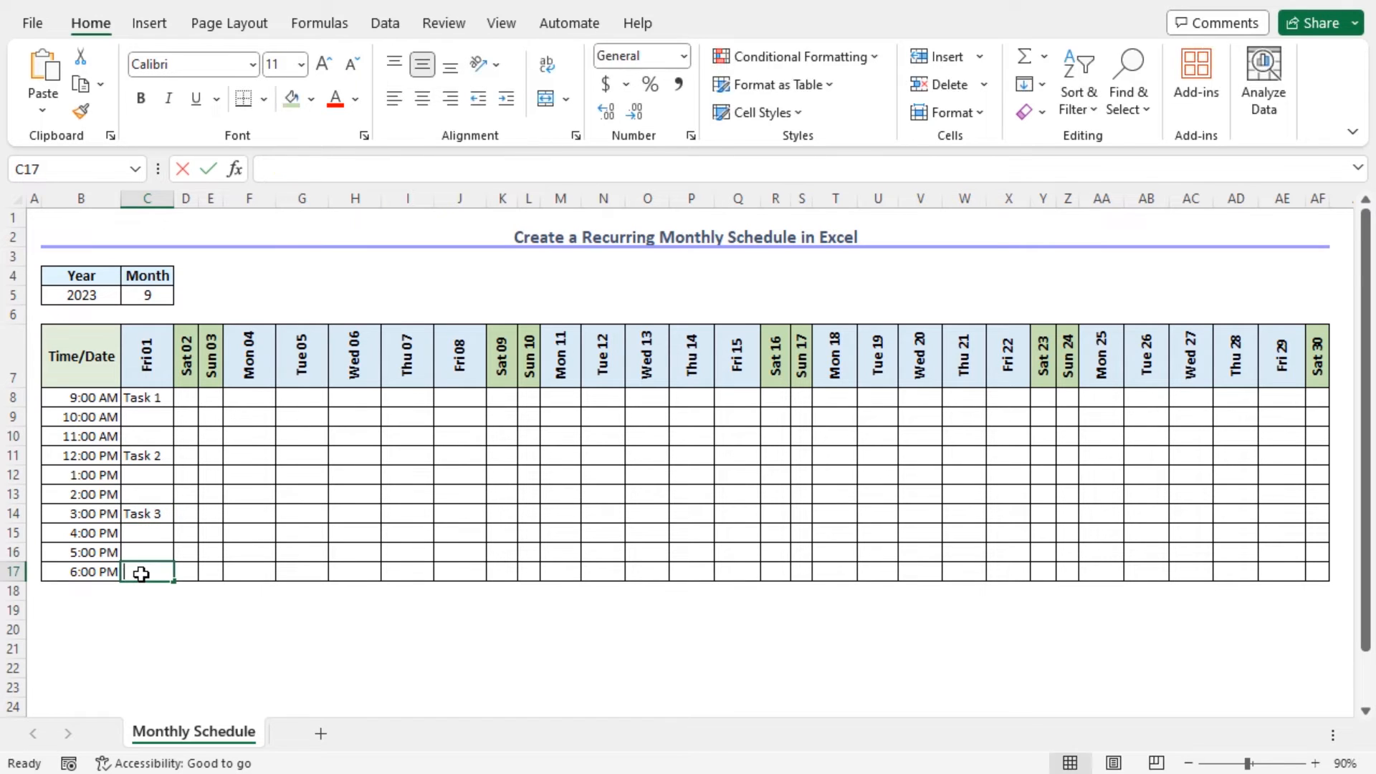
text(Task 4)
key(Tab)
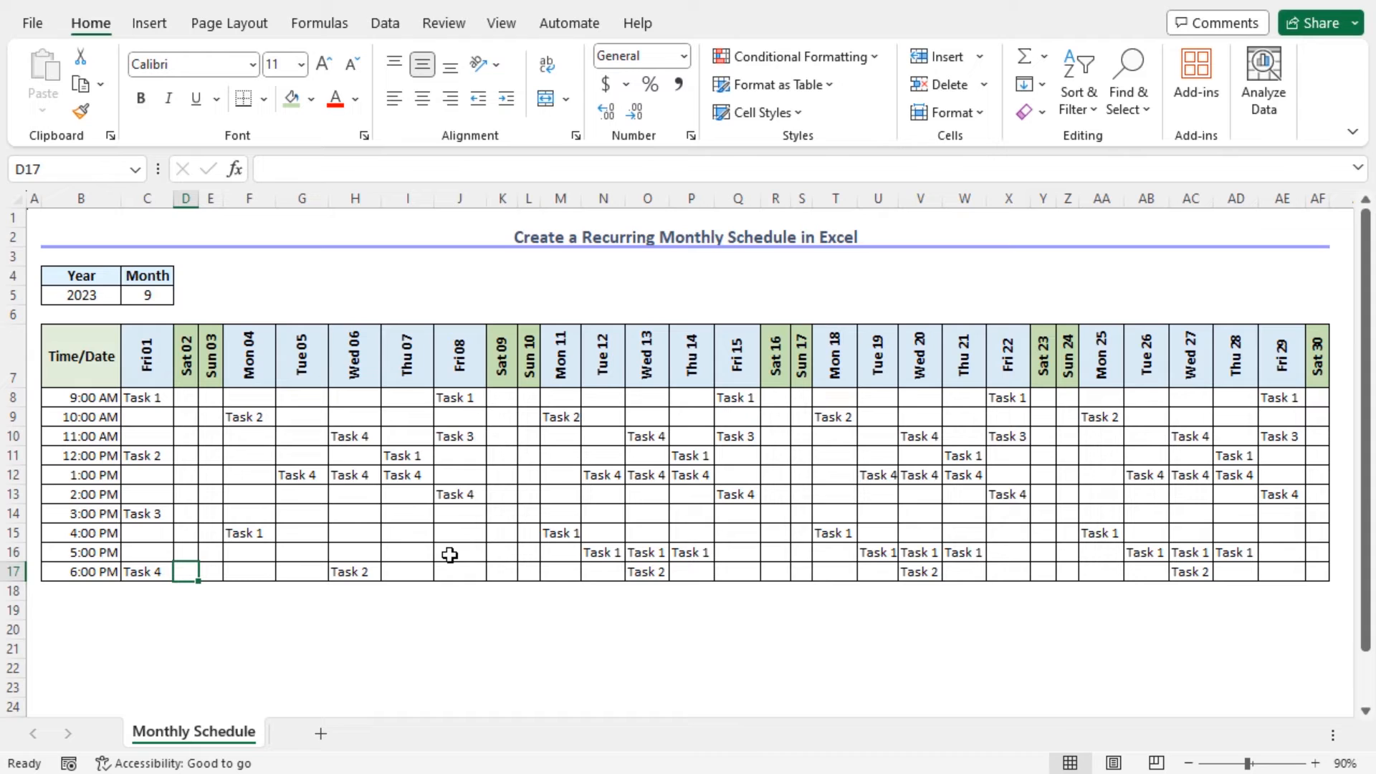
Step: Enable the Developer tab via Customize the Ribbon and switch to it
right_click(627, 27)
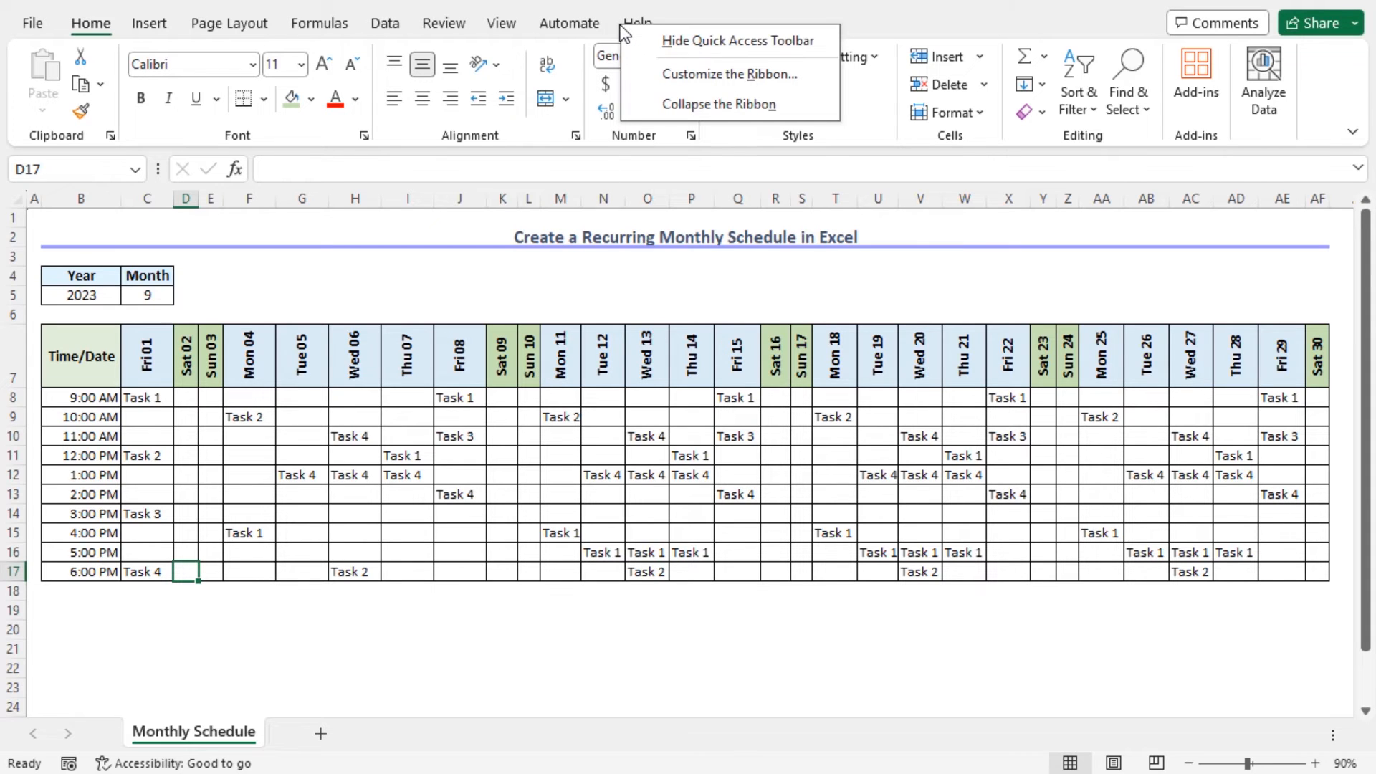
click(710, 74)
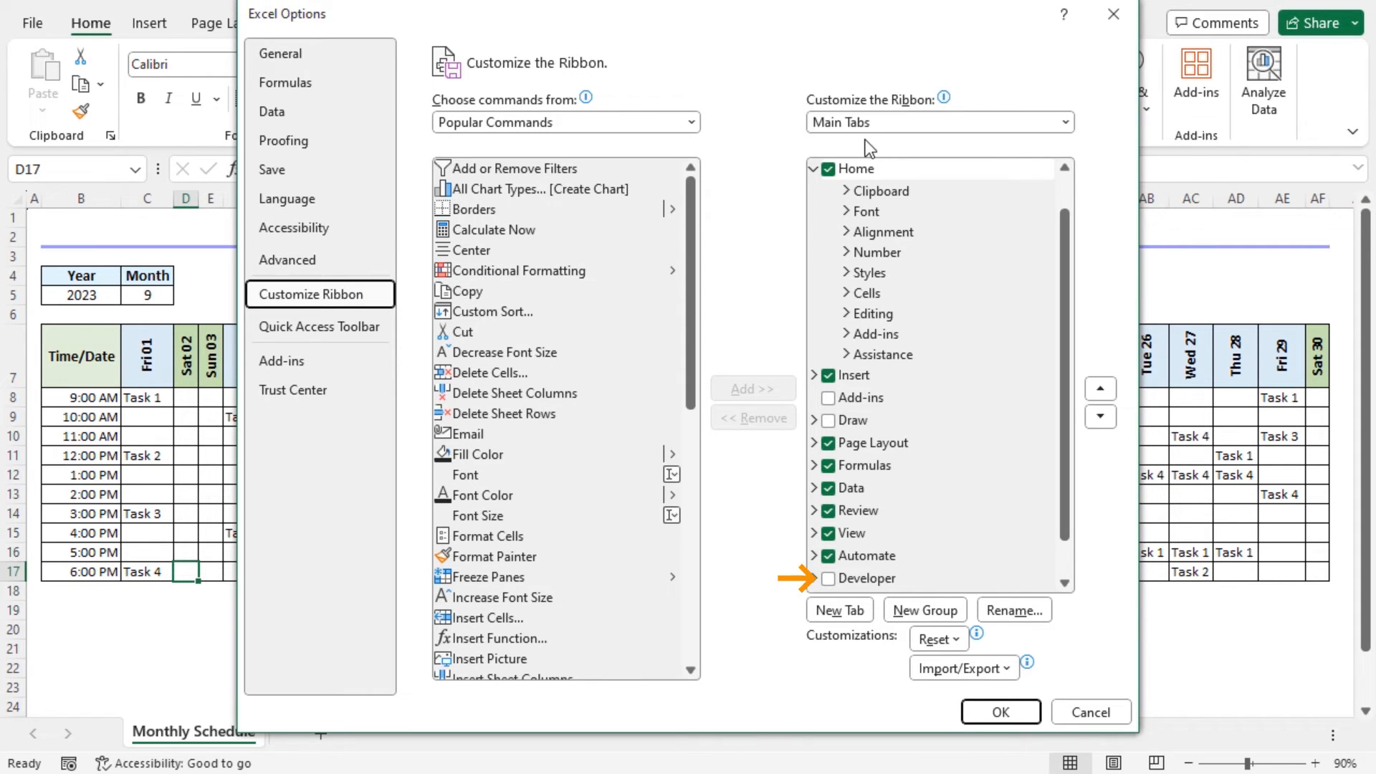
click(828, 578)
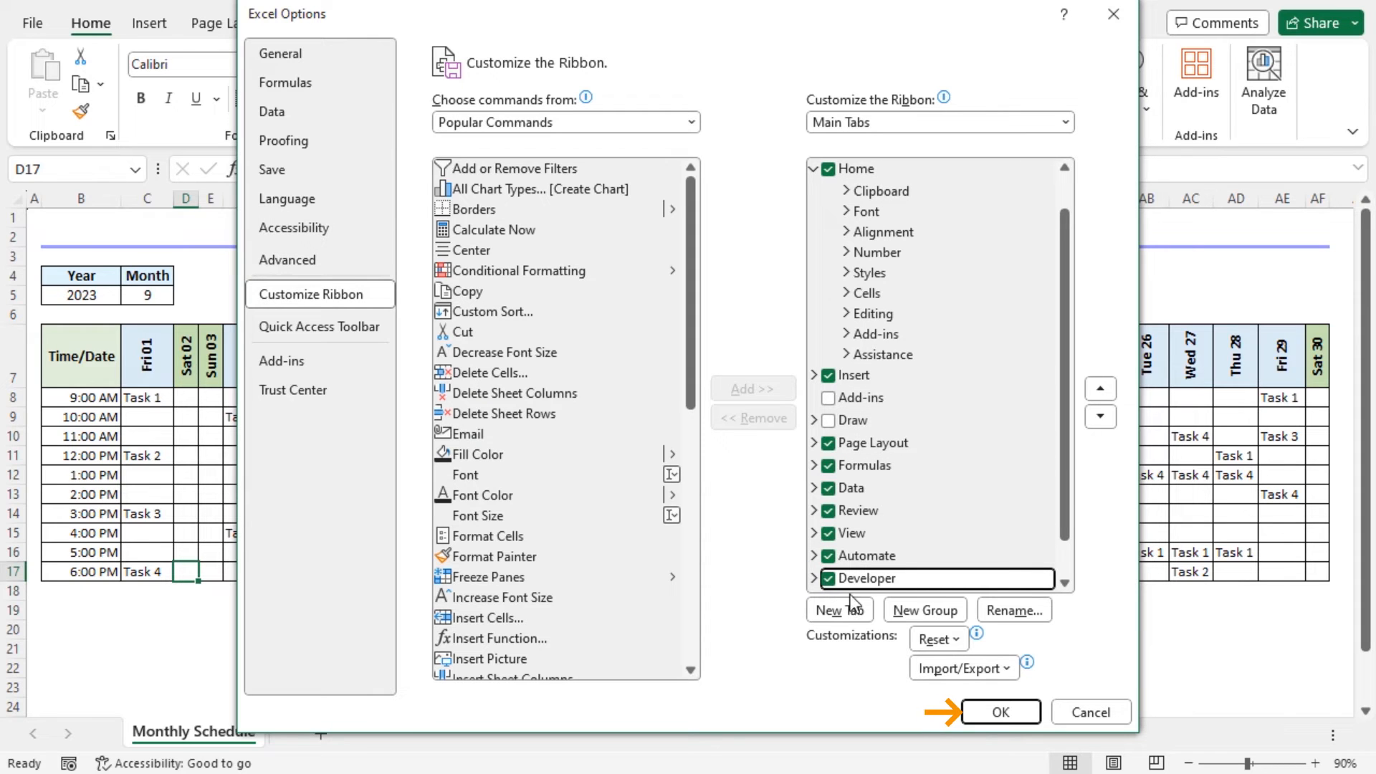
click(1000, 712)
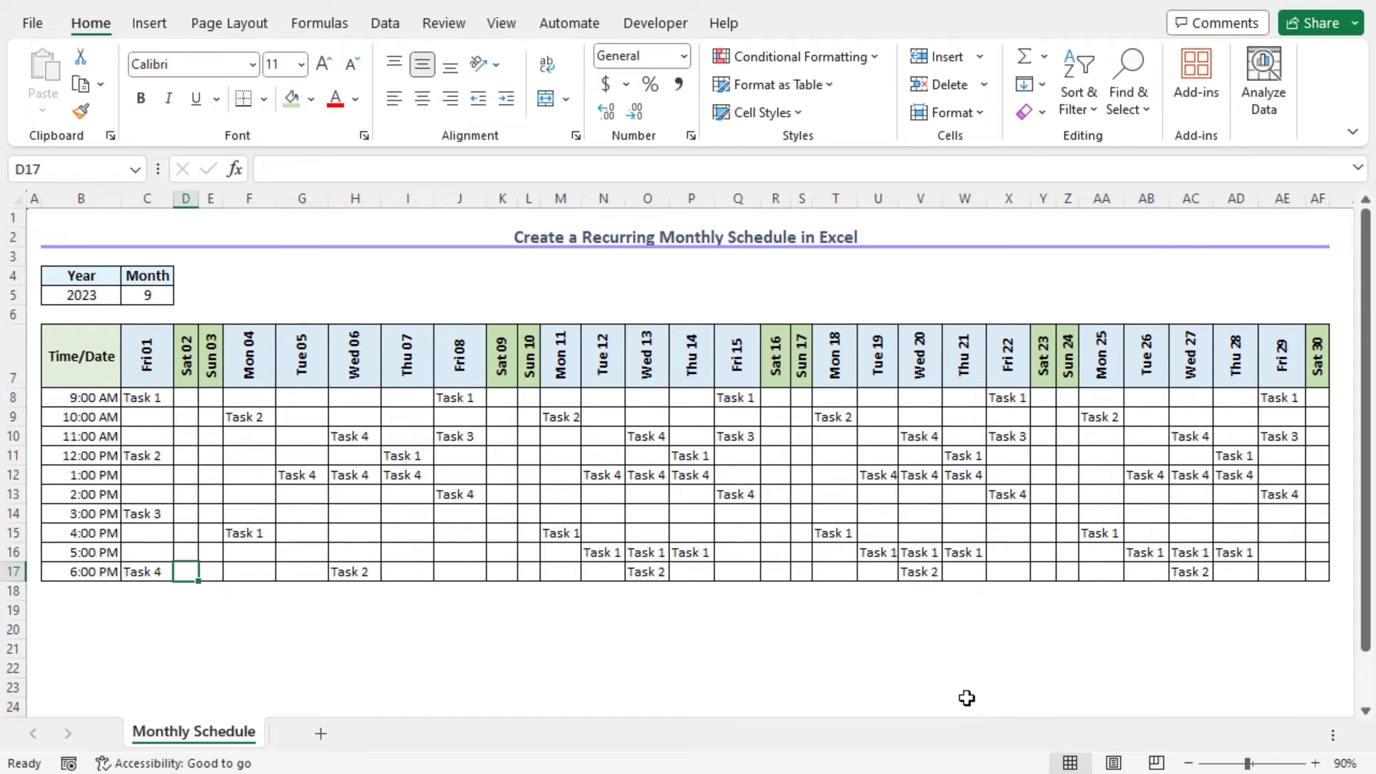
click(656, 23)
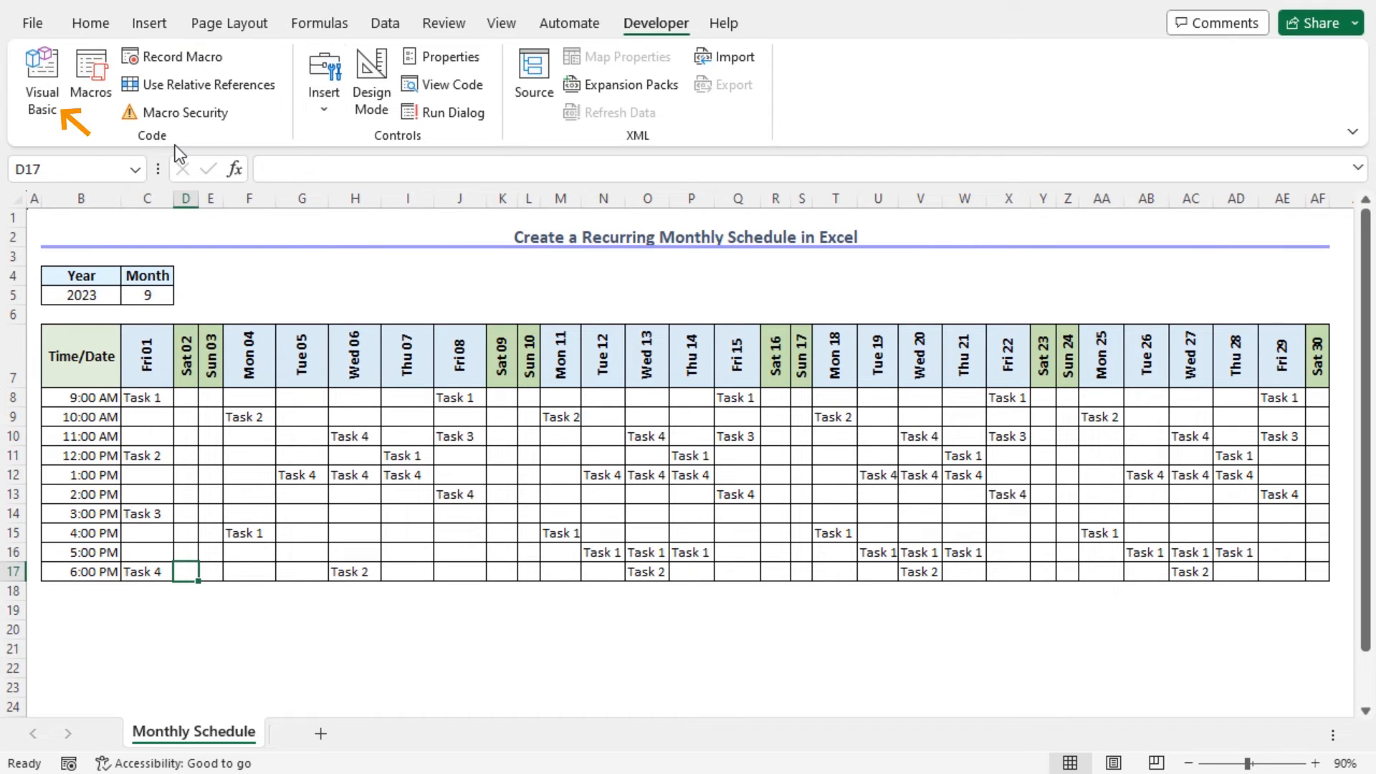
Step: Launch the Visual Basic editor and insert a new code module, Module1, into the project
click(48, 99)
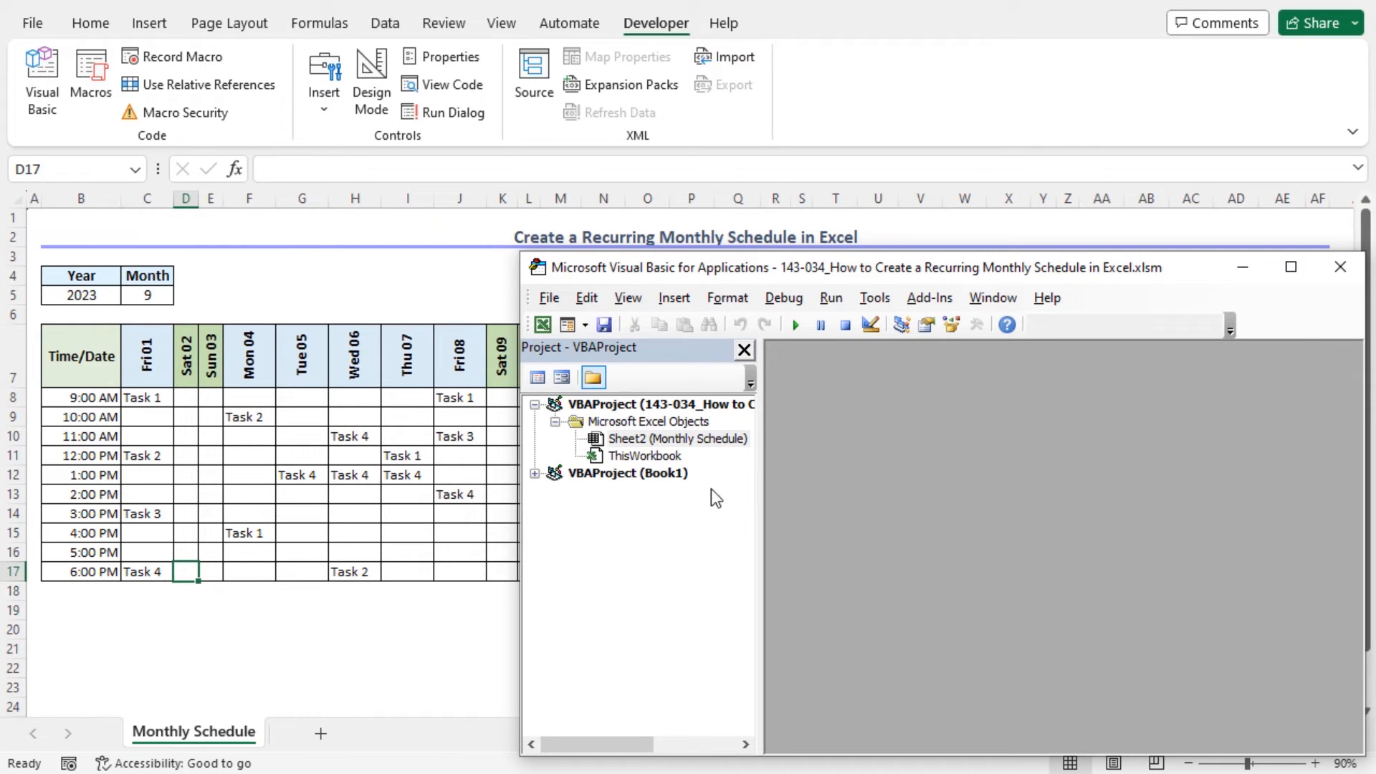
click(675, 297)
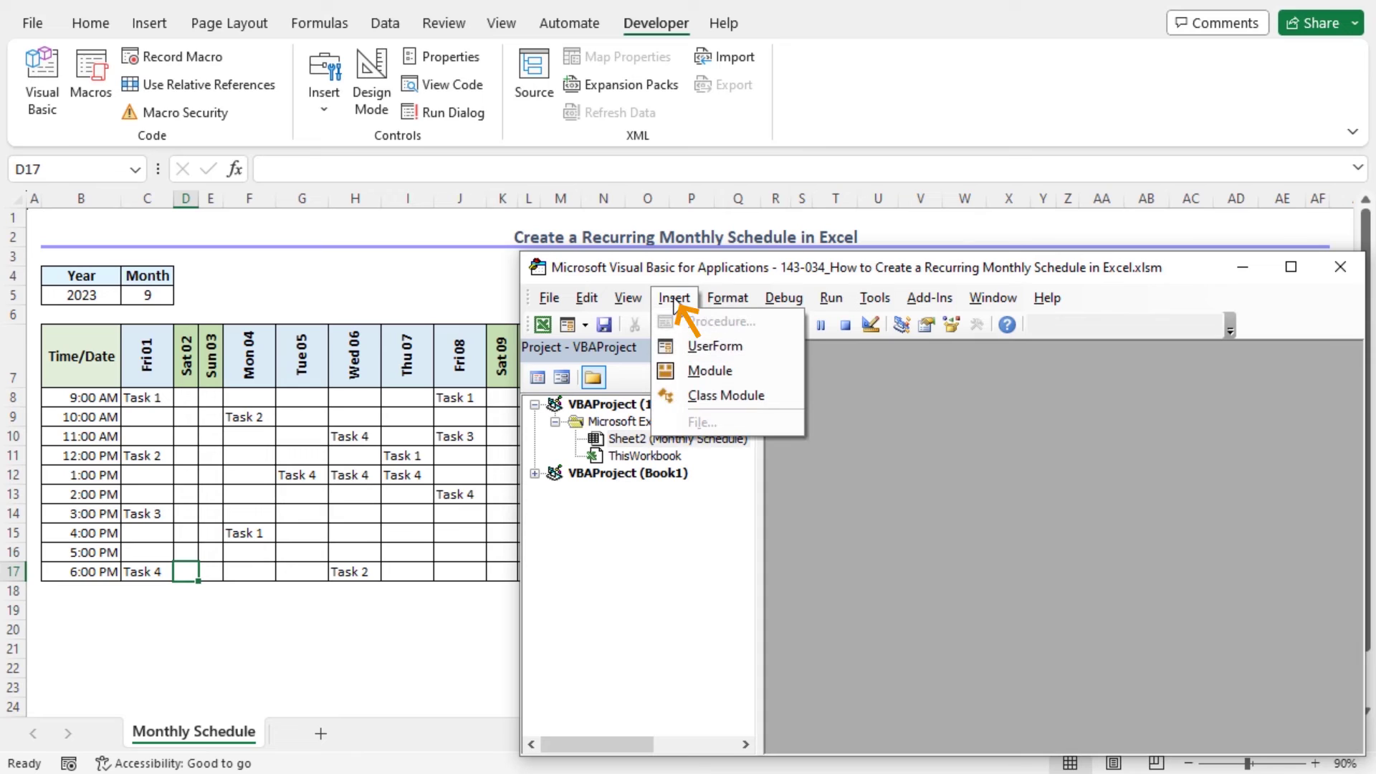
click(709, 370)
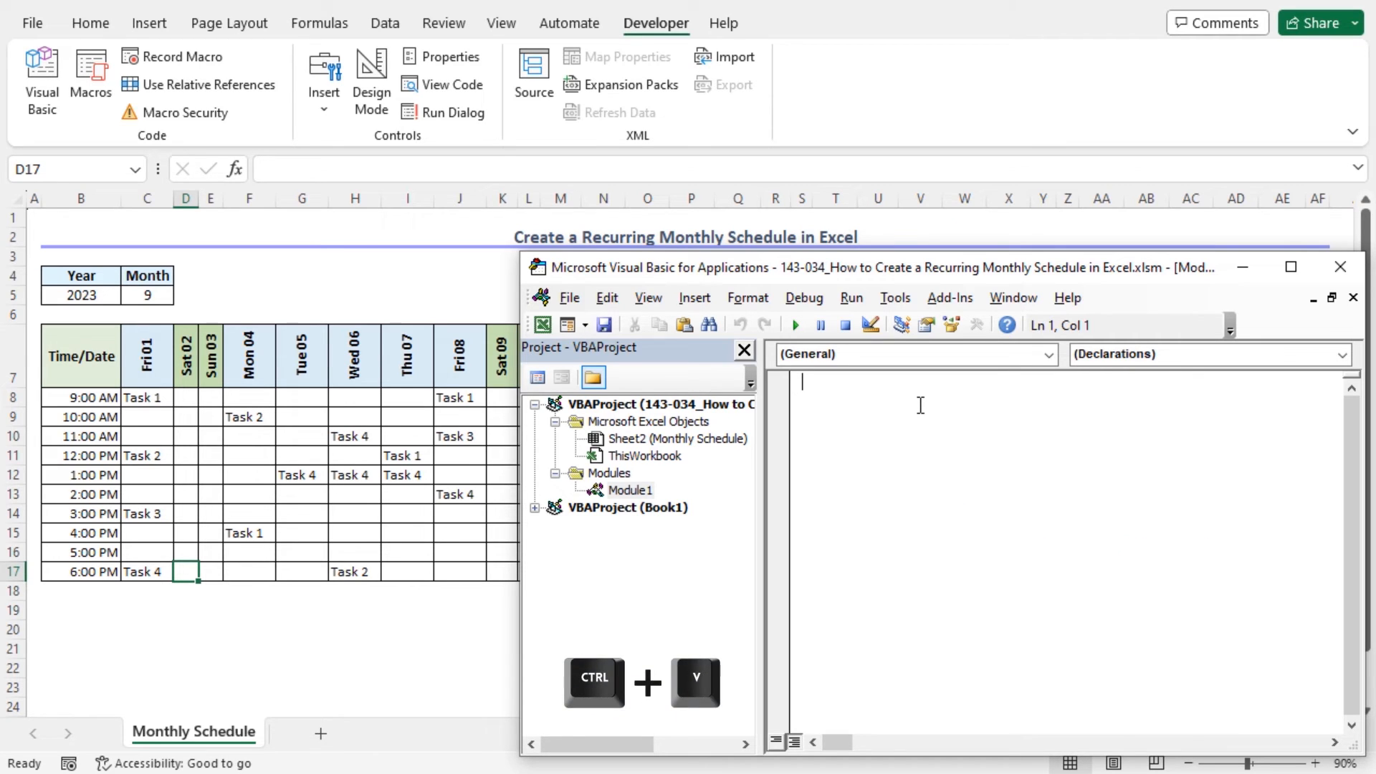
Step: Paste the Recurring_Task macro that writes "Task 01" into row 16, columns 6 to 10
text(Option Explicit  Sub Recurring_Task()      Dim Task_Value As String     Dim column As Integer      Task_Value = "Task 01"      ' Loop through columns 6 to 10.     For column = 6 To 10 Step 1         Cells(16, column).Value = Task_Value     Next column  End Sub)
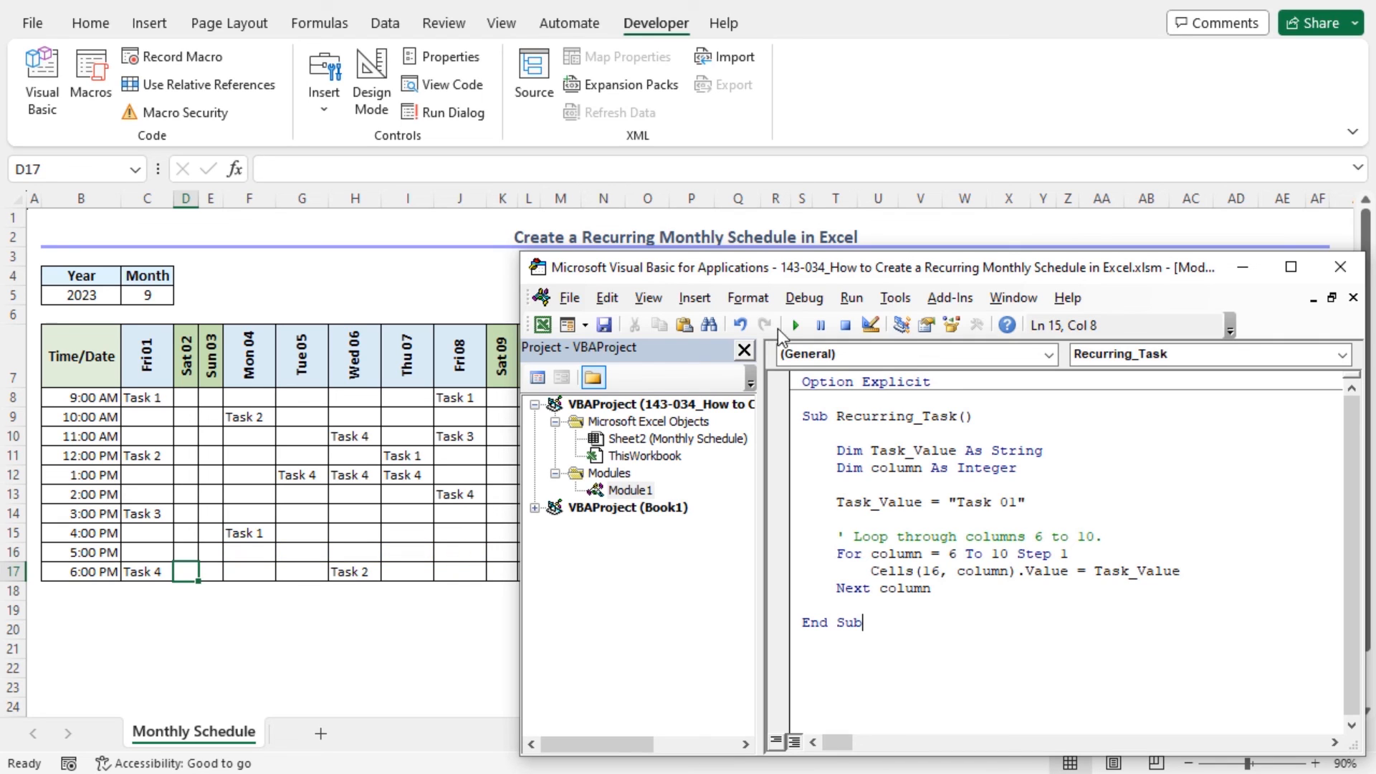
Step: Run Recurring_Task with F5 to fill row 16, columns F to J, with Task 01
key(F5)
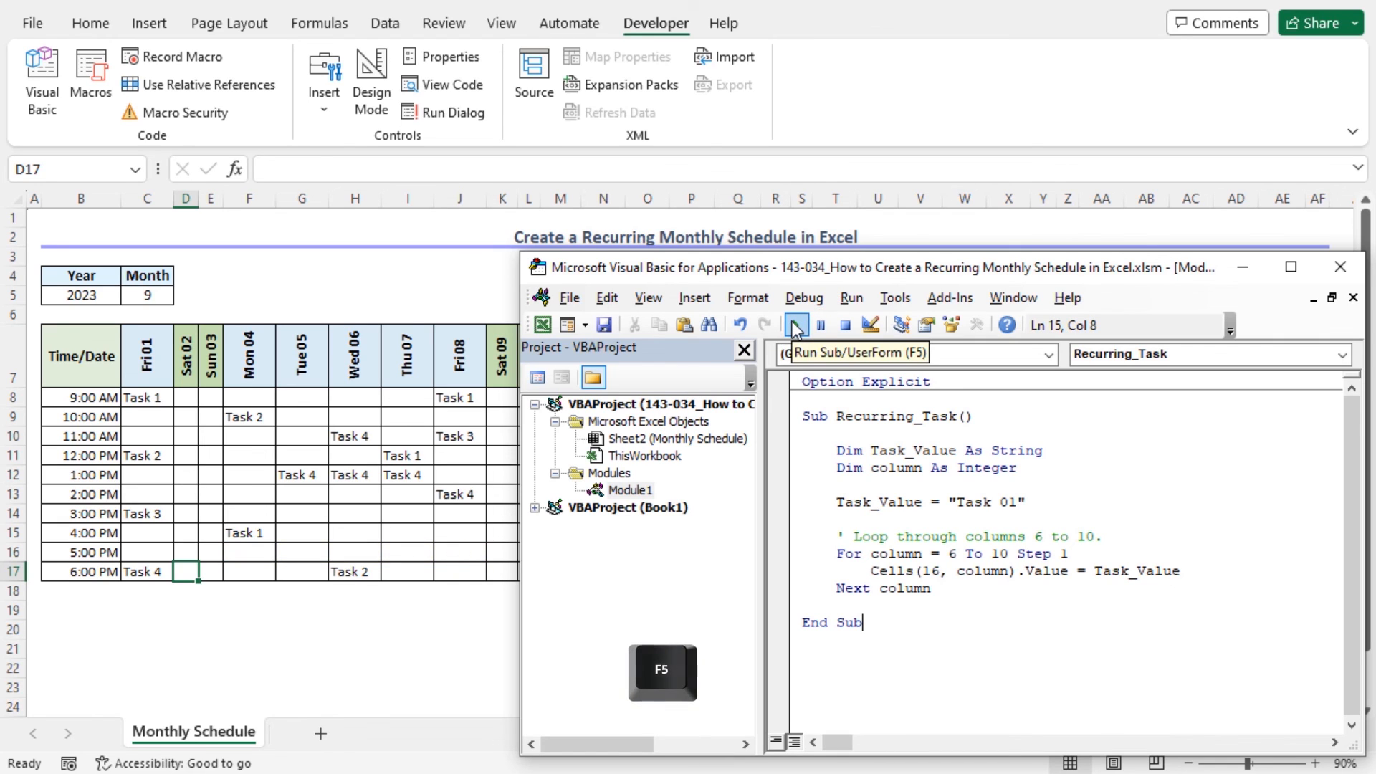